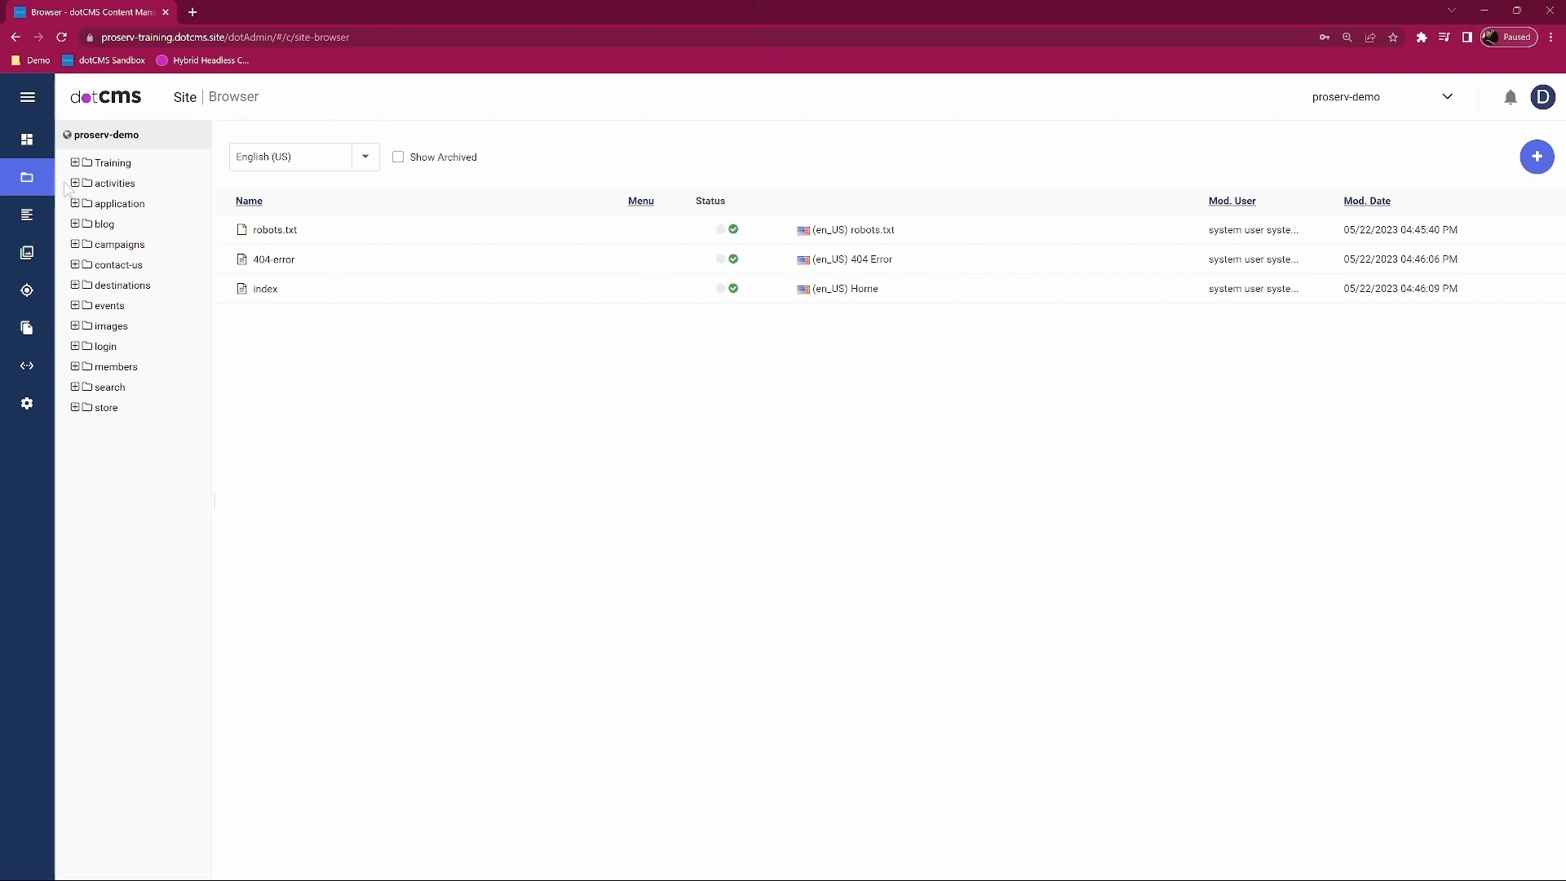
Step: Expand the left navigation sidebar so the menu section names are visible
left_click(29, 99)
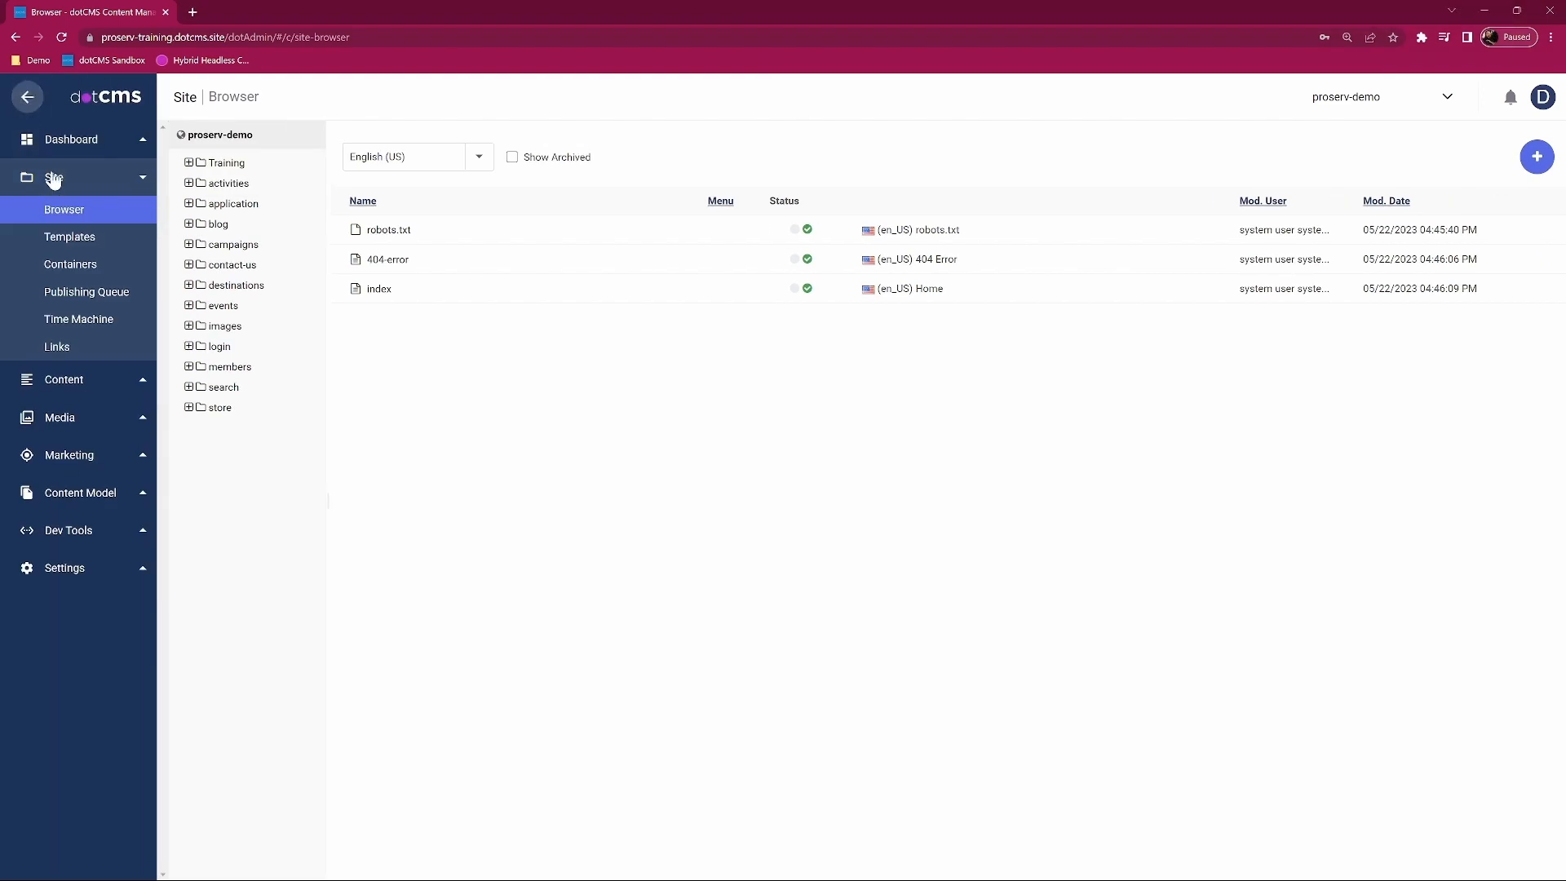
Step: Filter Content Model > Content Types to Form, leaving only the Contact type
left_click(79, 495)
left_click(88, 363)
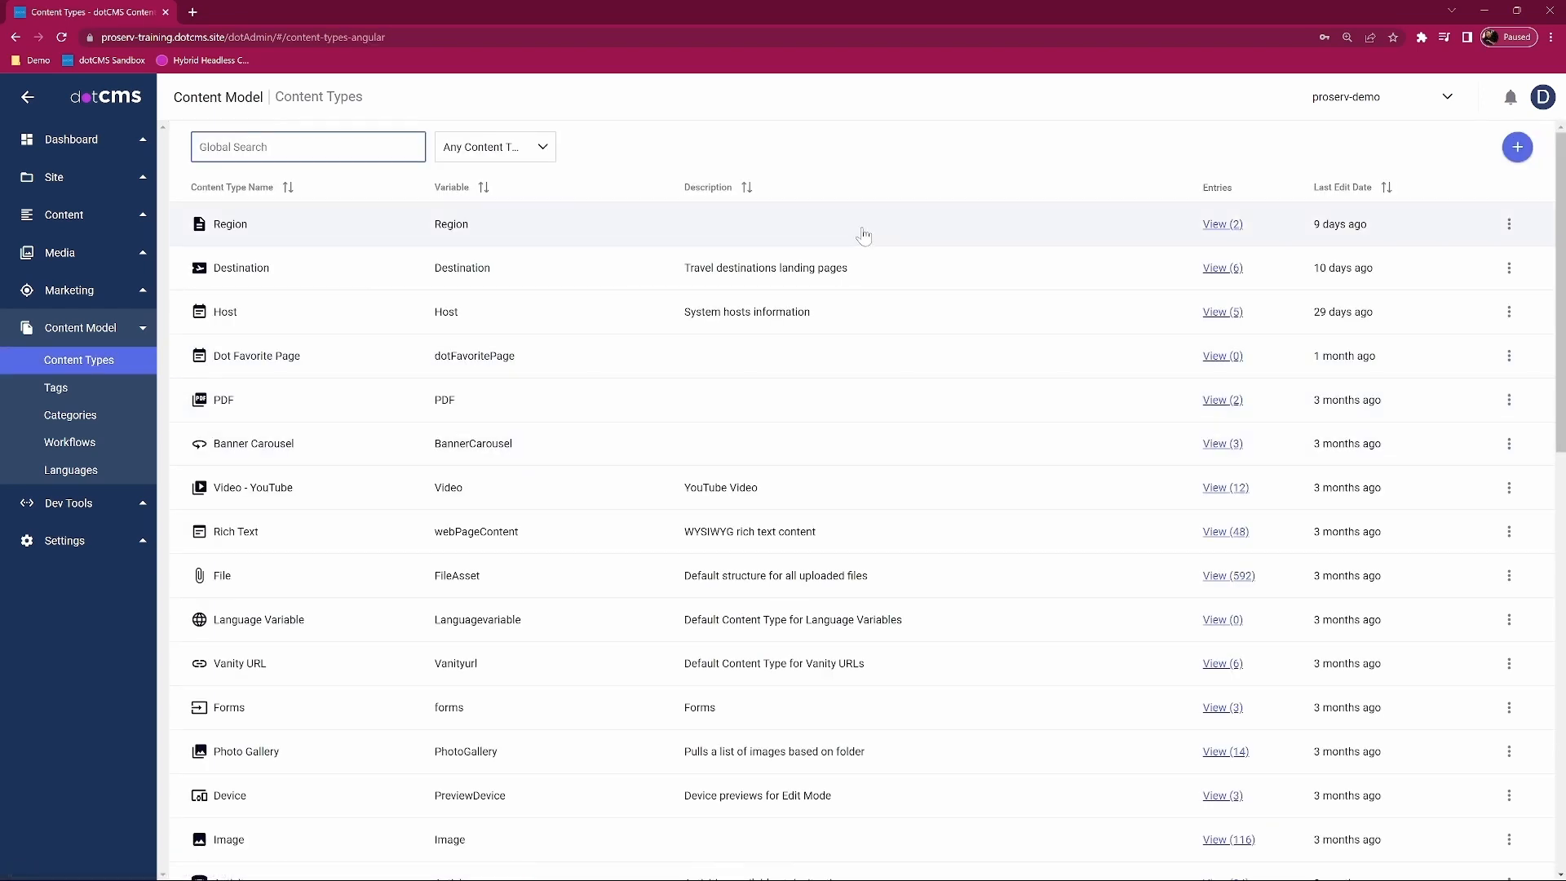
left_click(1517, 147)
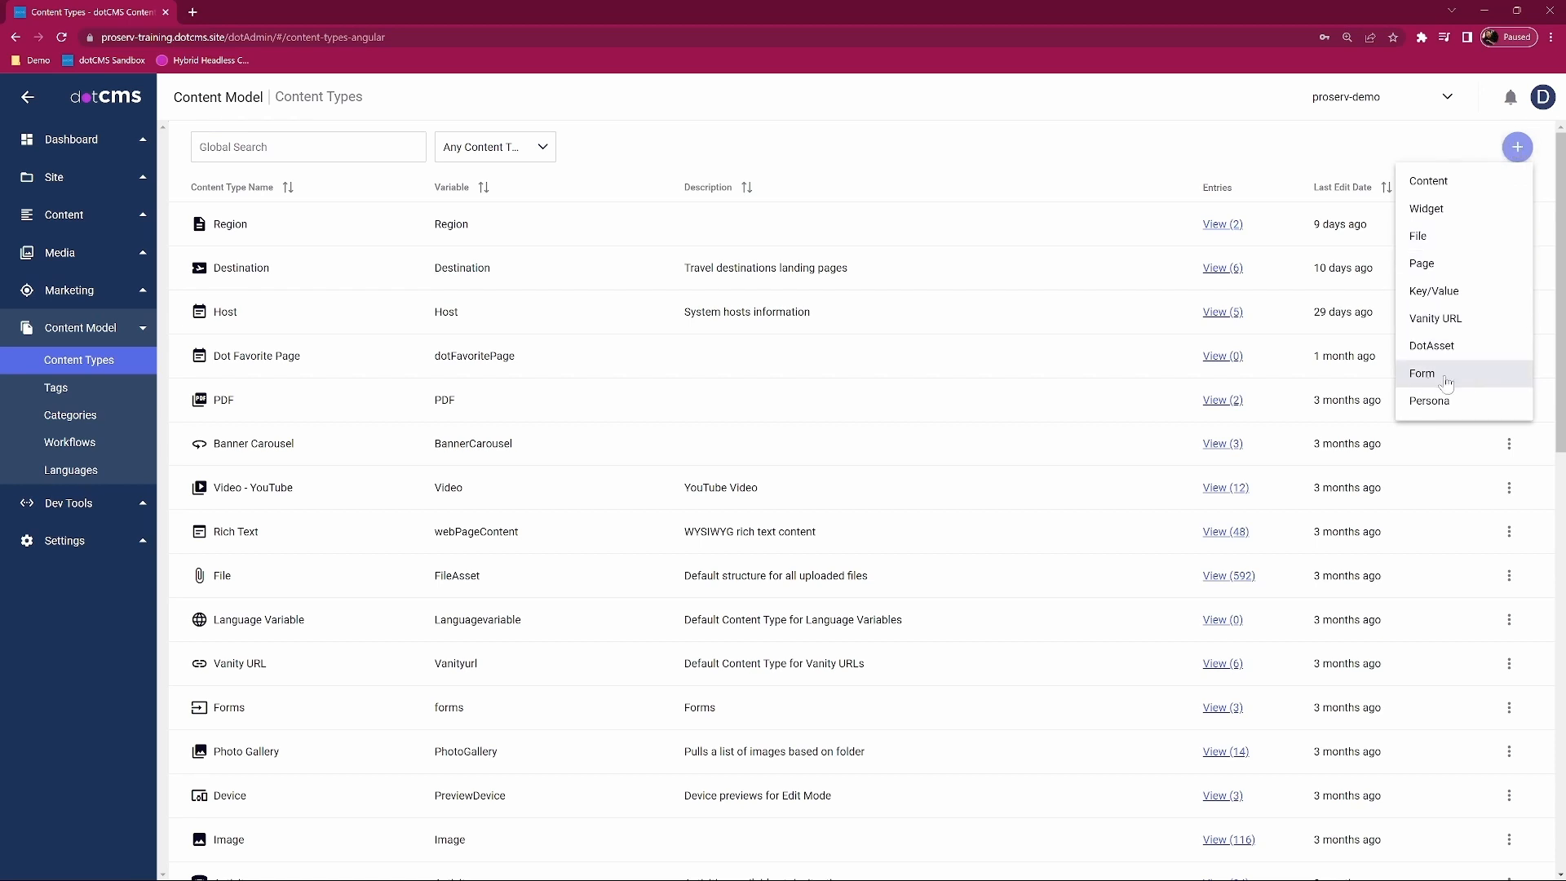
left_click(532, 148)
scroll(482, 261, "down", 3)
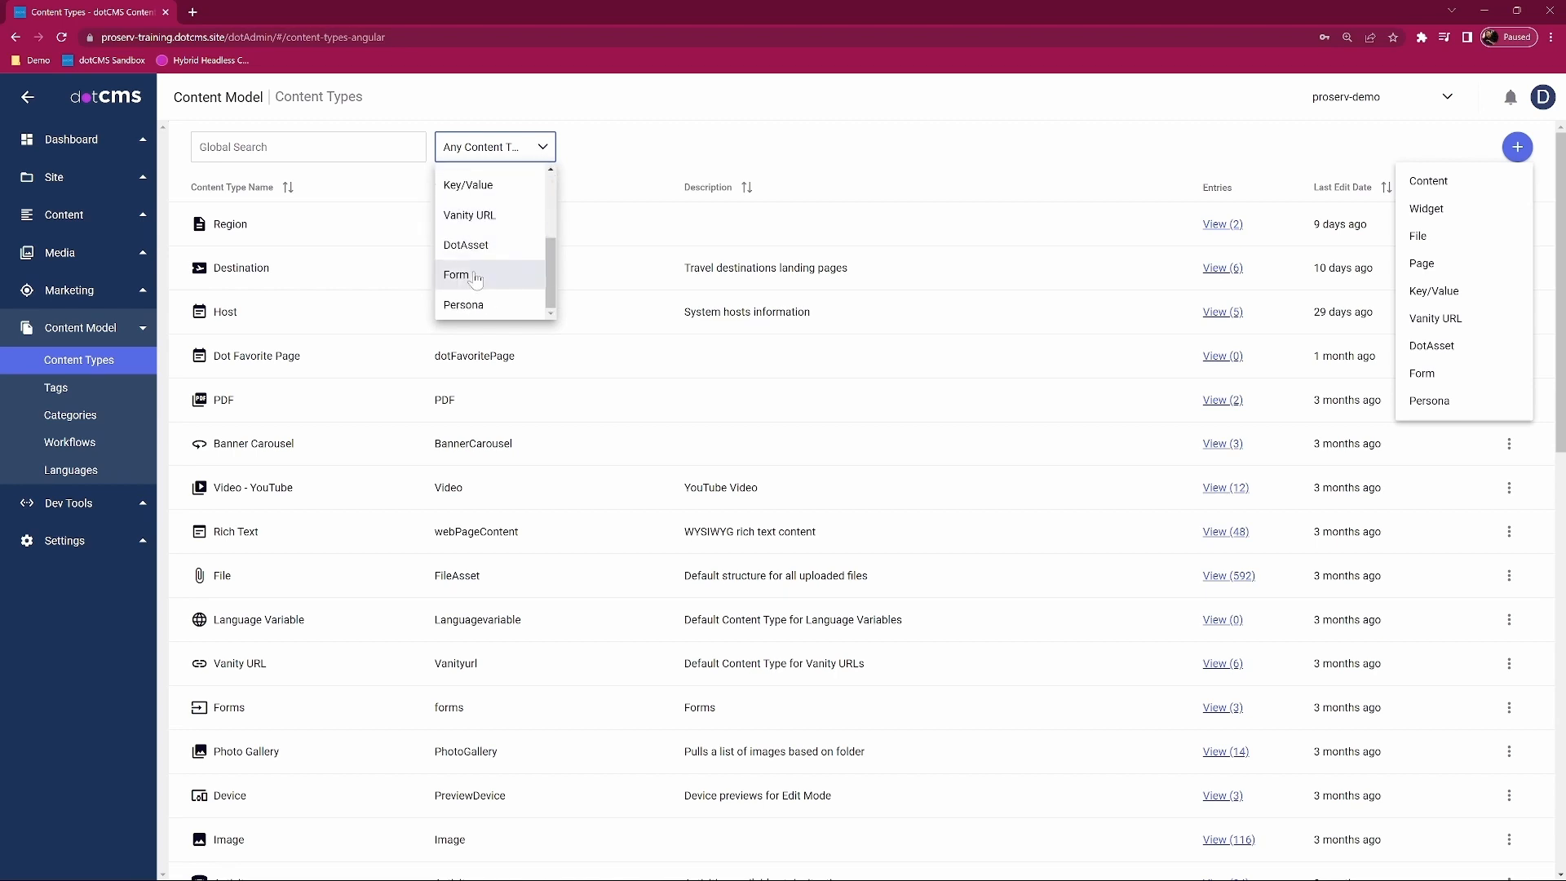
left_click(496, 277)
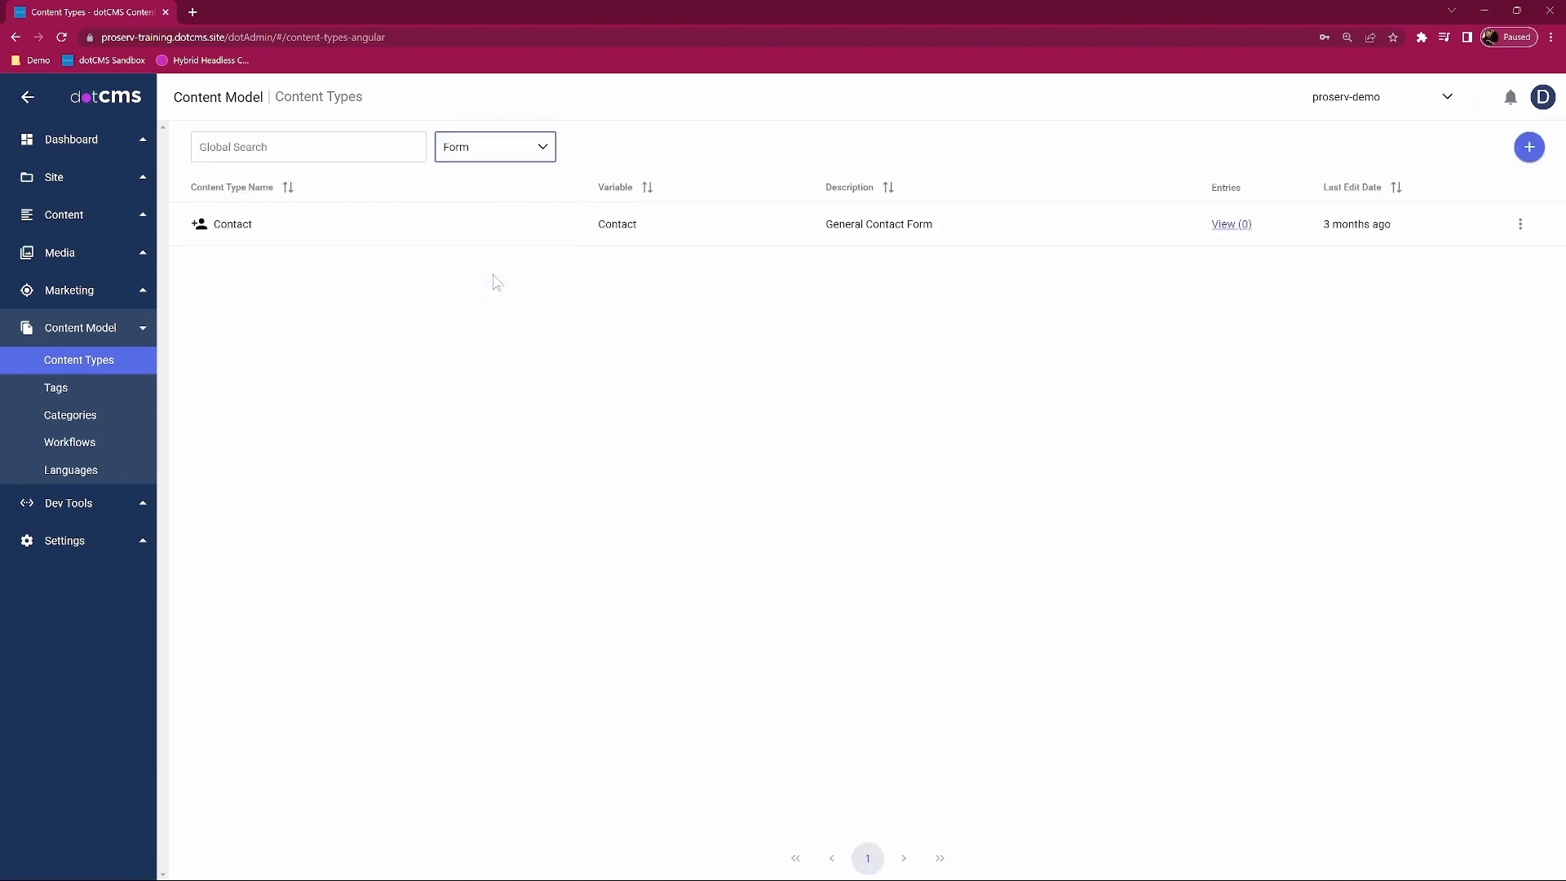
left_click(737, 141)
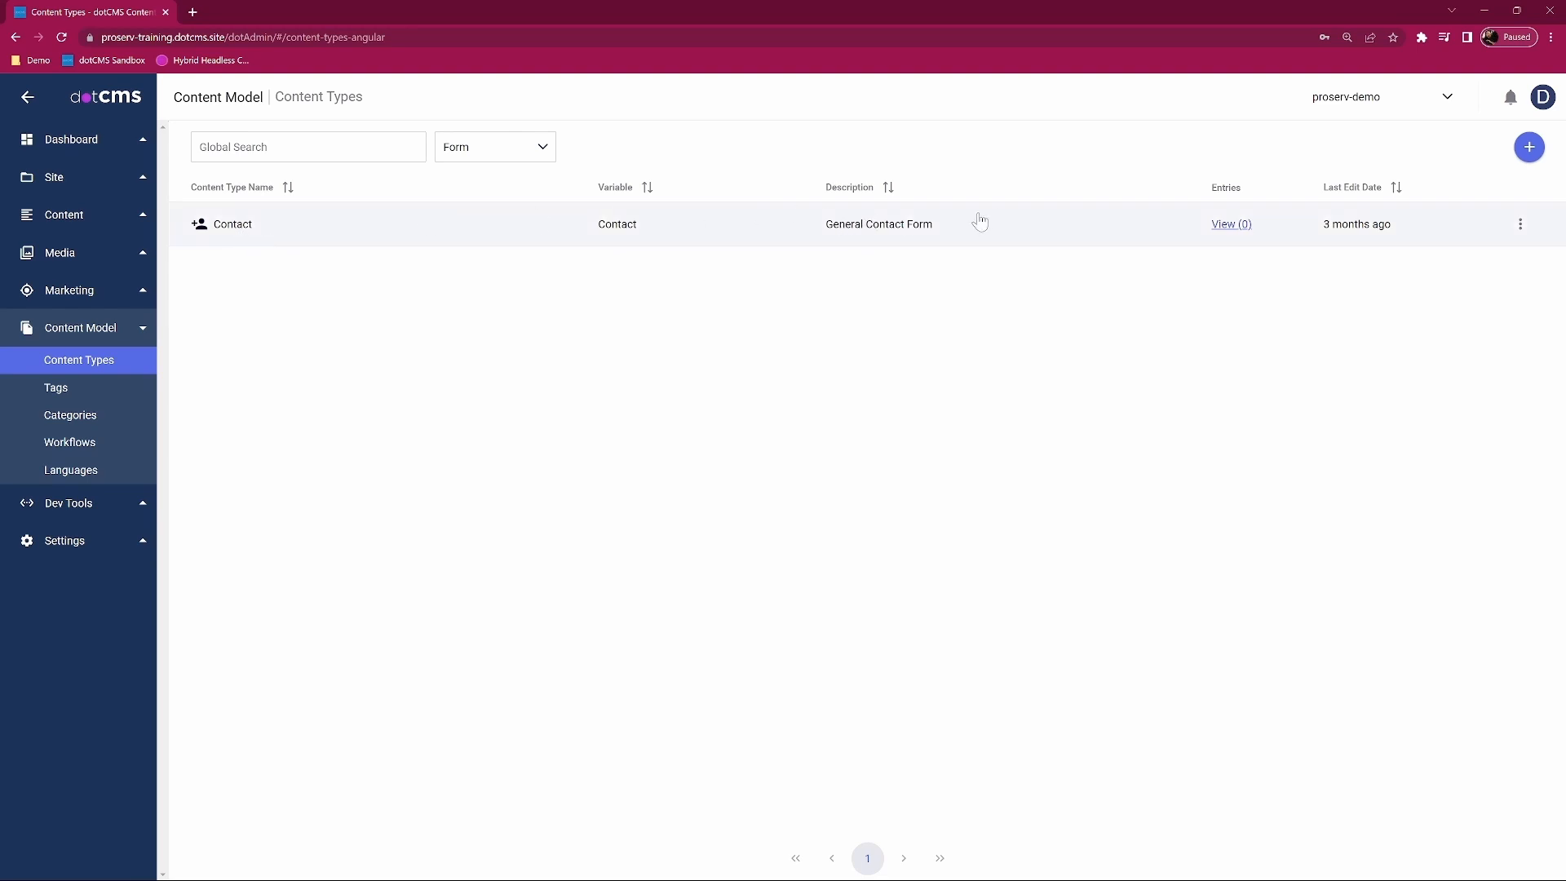
Step: Open the Contact content type and look over its form, name, contact, interest and comments fields
left_click(243, 230)
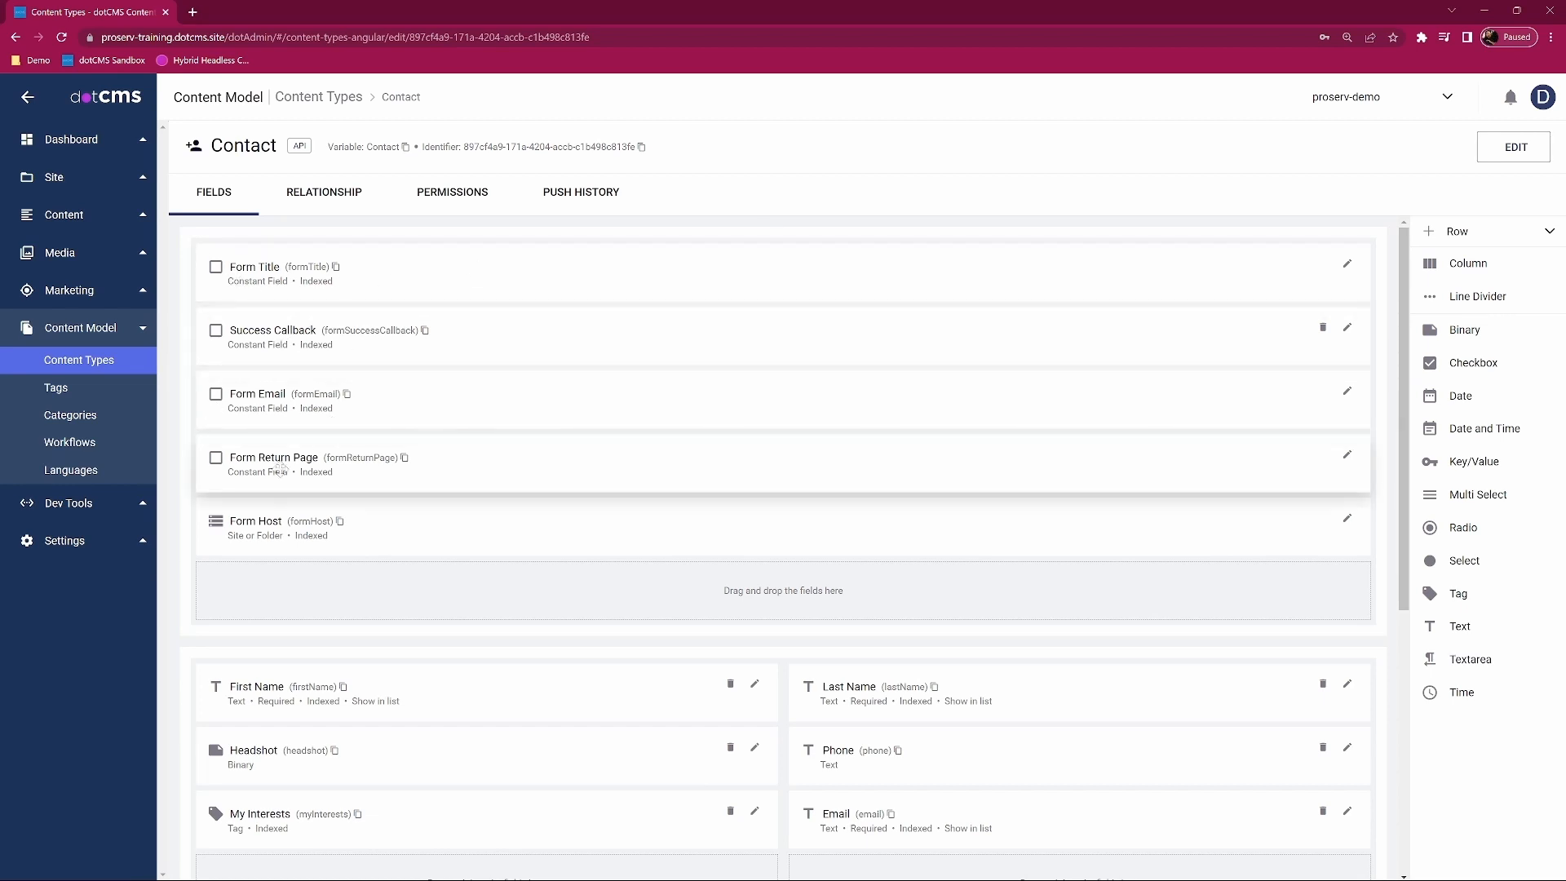
scroll(522, 497, "down", 5)
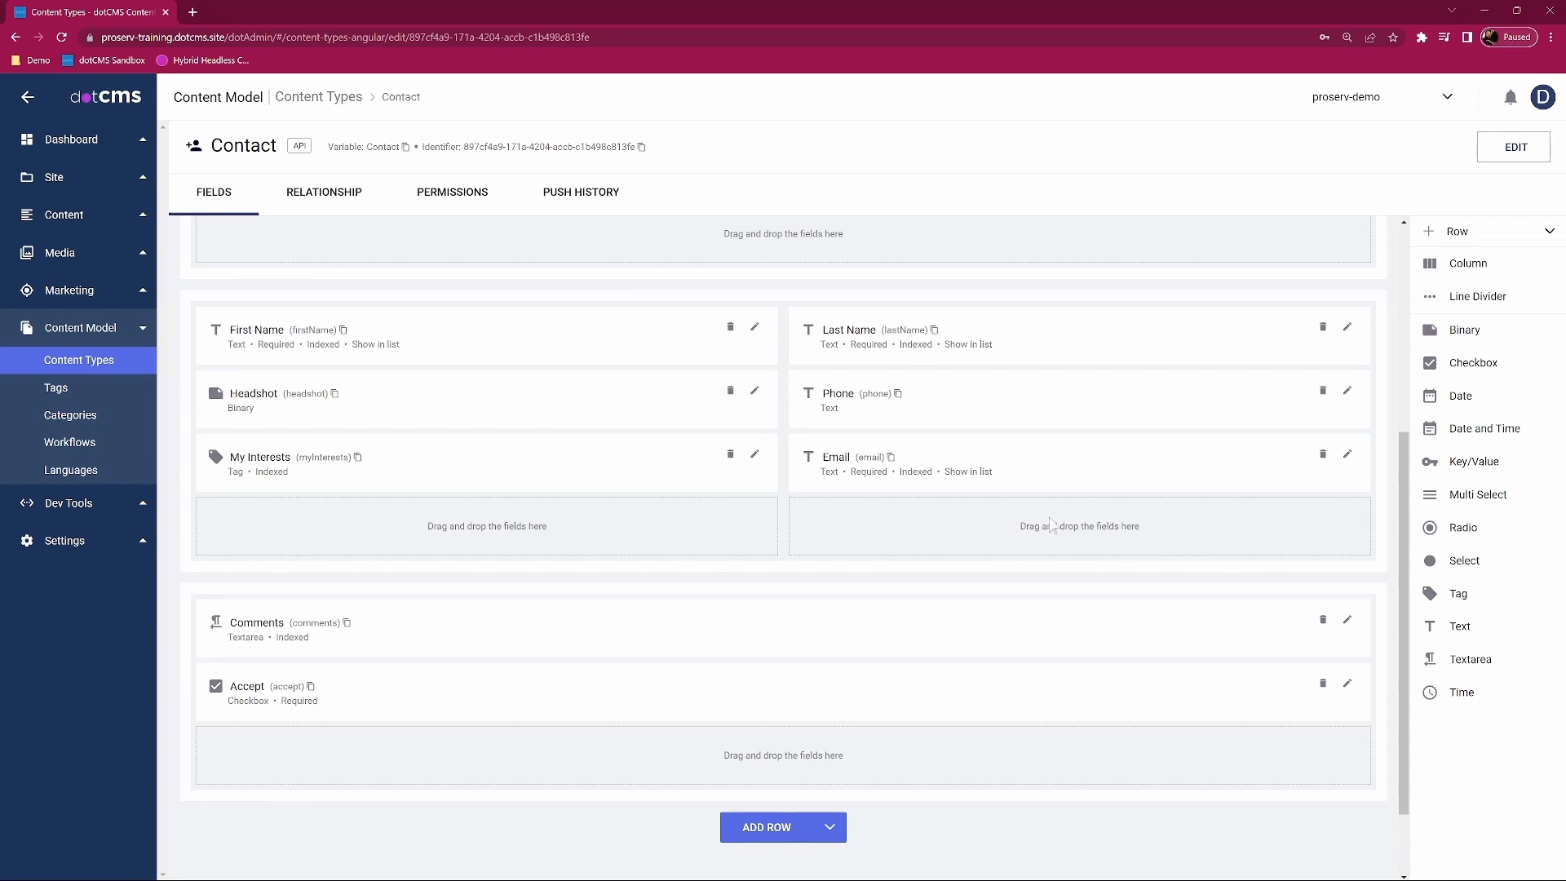
scroll(580, 641, "up", 1)
scroll(563, 675, "up", 2)
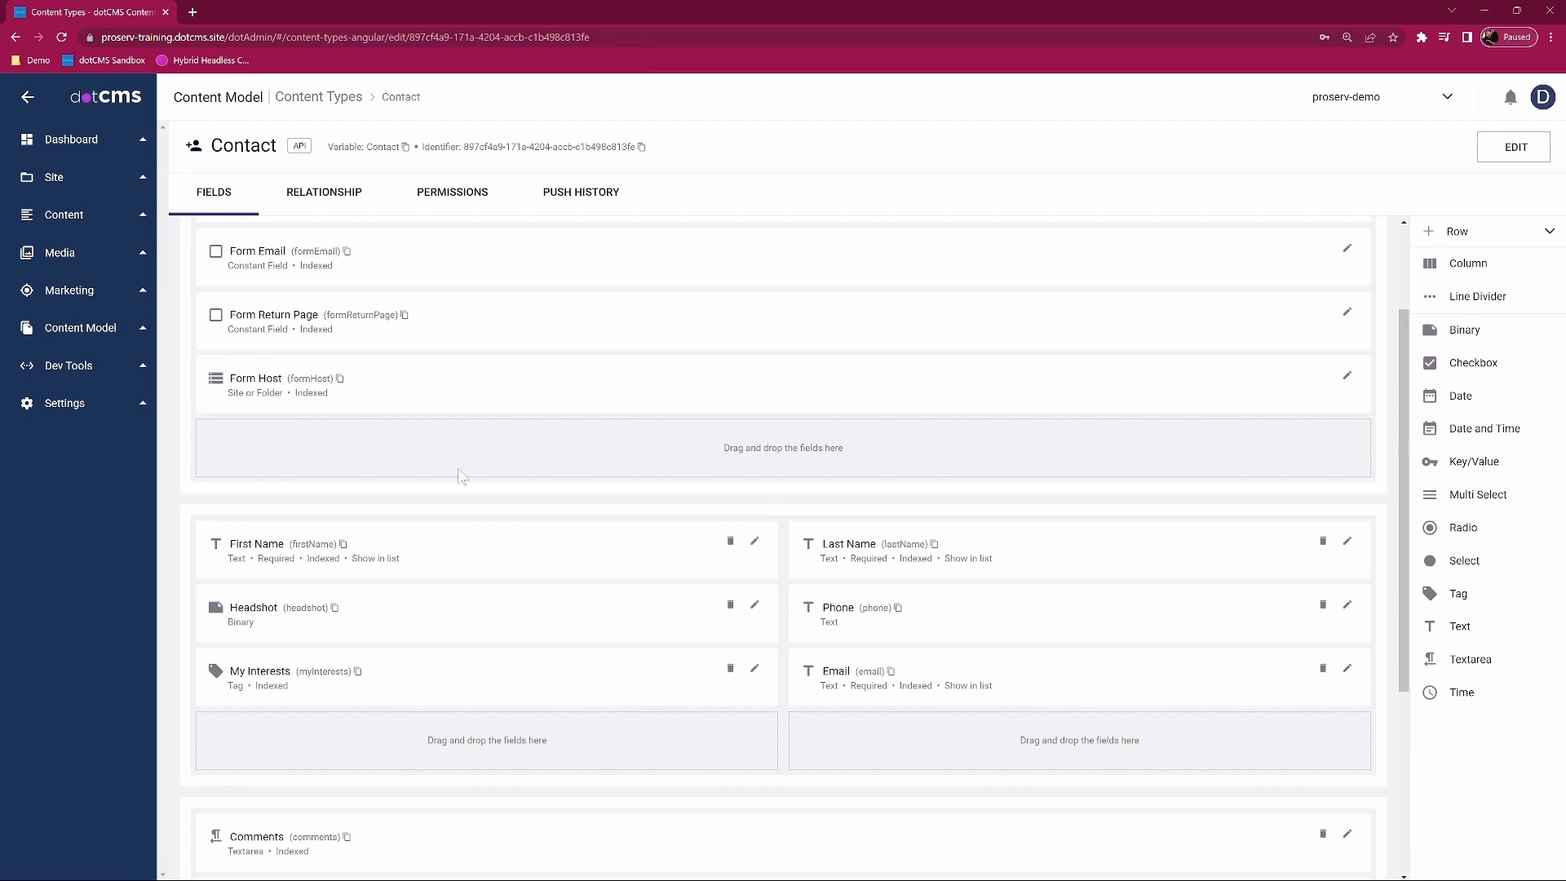
Step: Open the Contact form from Marketing > Forms
left_click(89, 293)
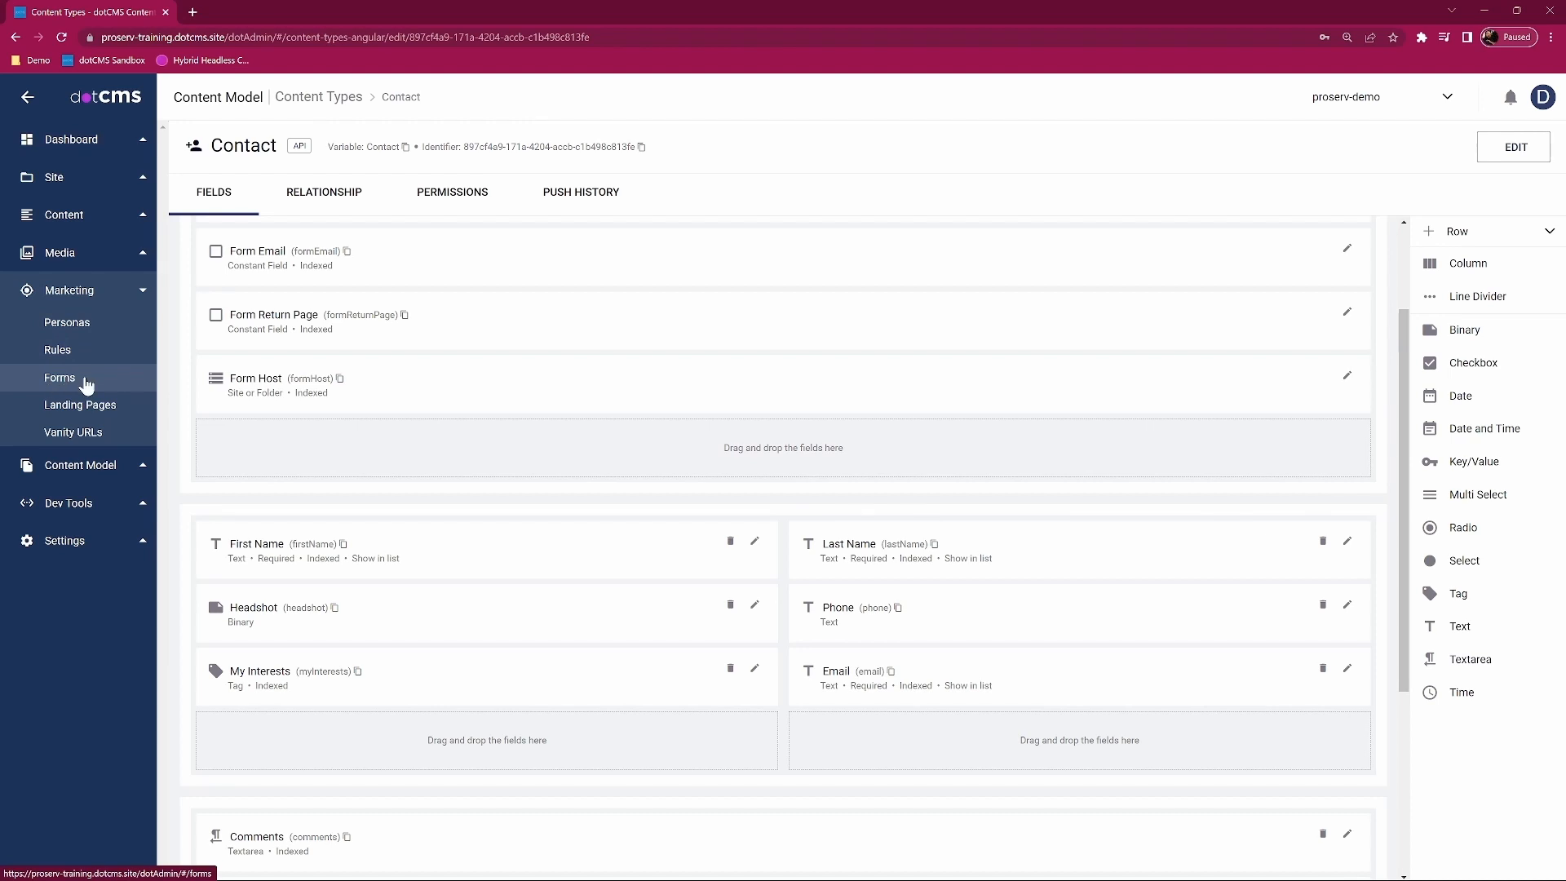
left_click(73, 381)
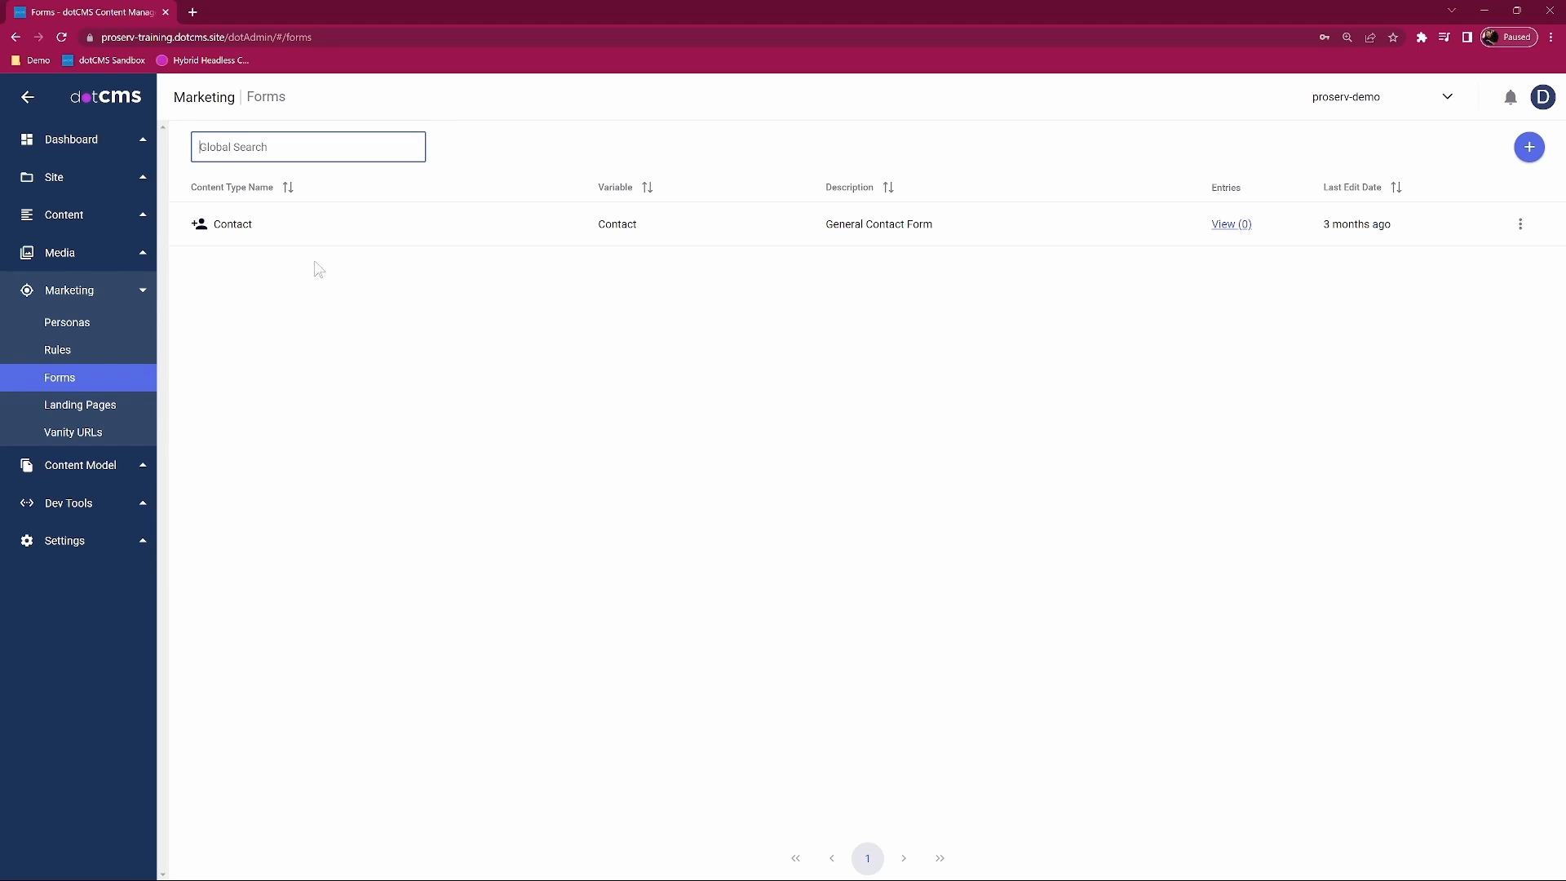
left_click(343, 228)
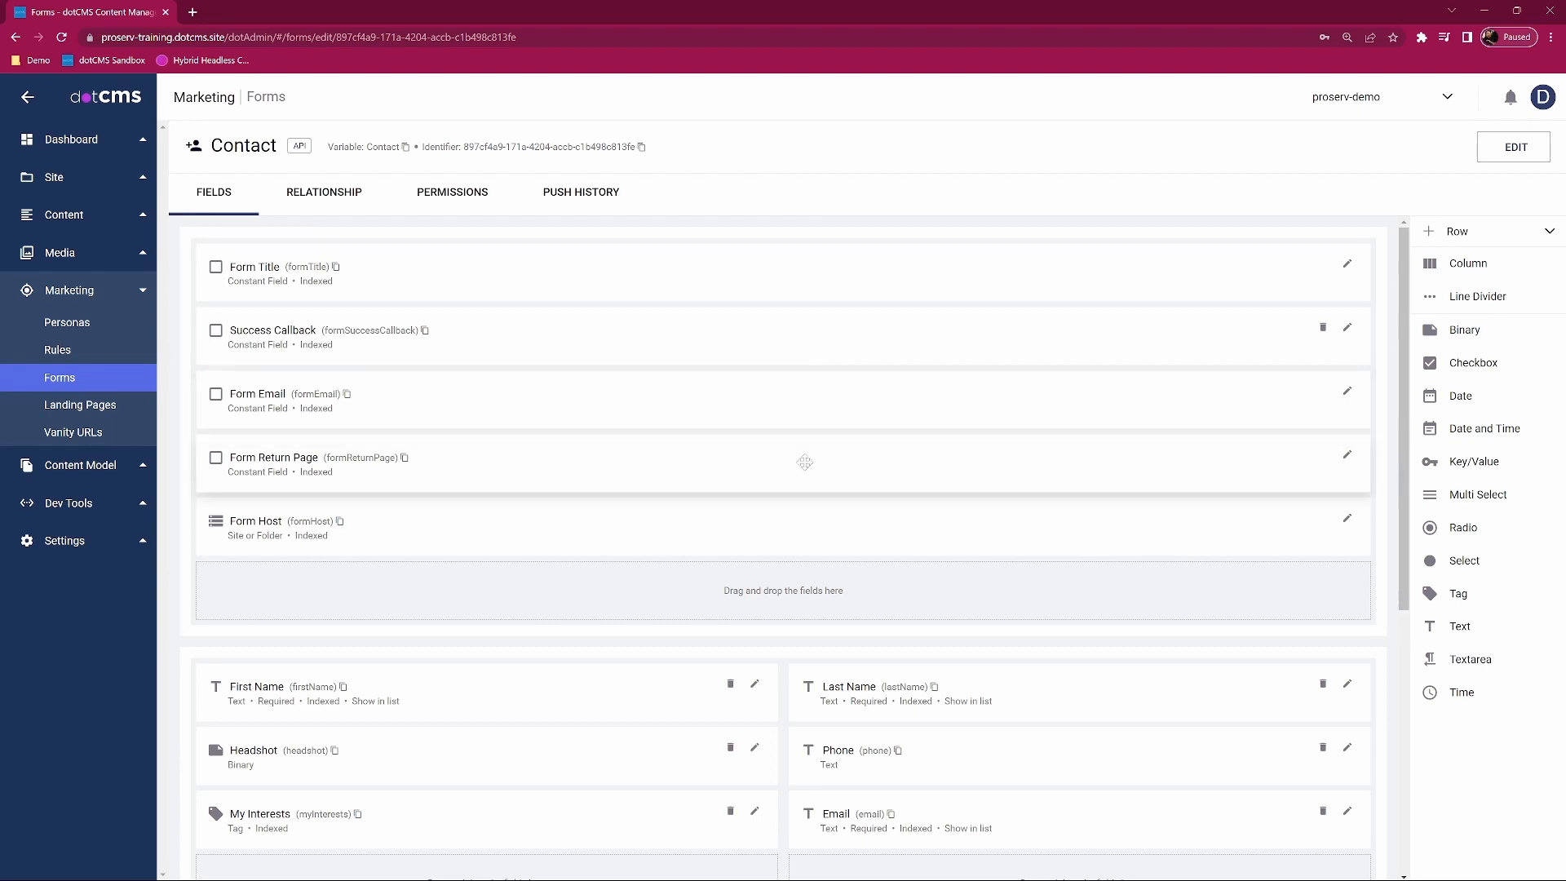
Step: Review the First Name field's settings without changes, then return to the Forms list
scroll(781, 409, "down", 1)
scroll(633, 598, "down", 2)
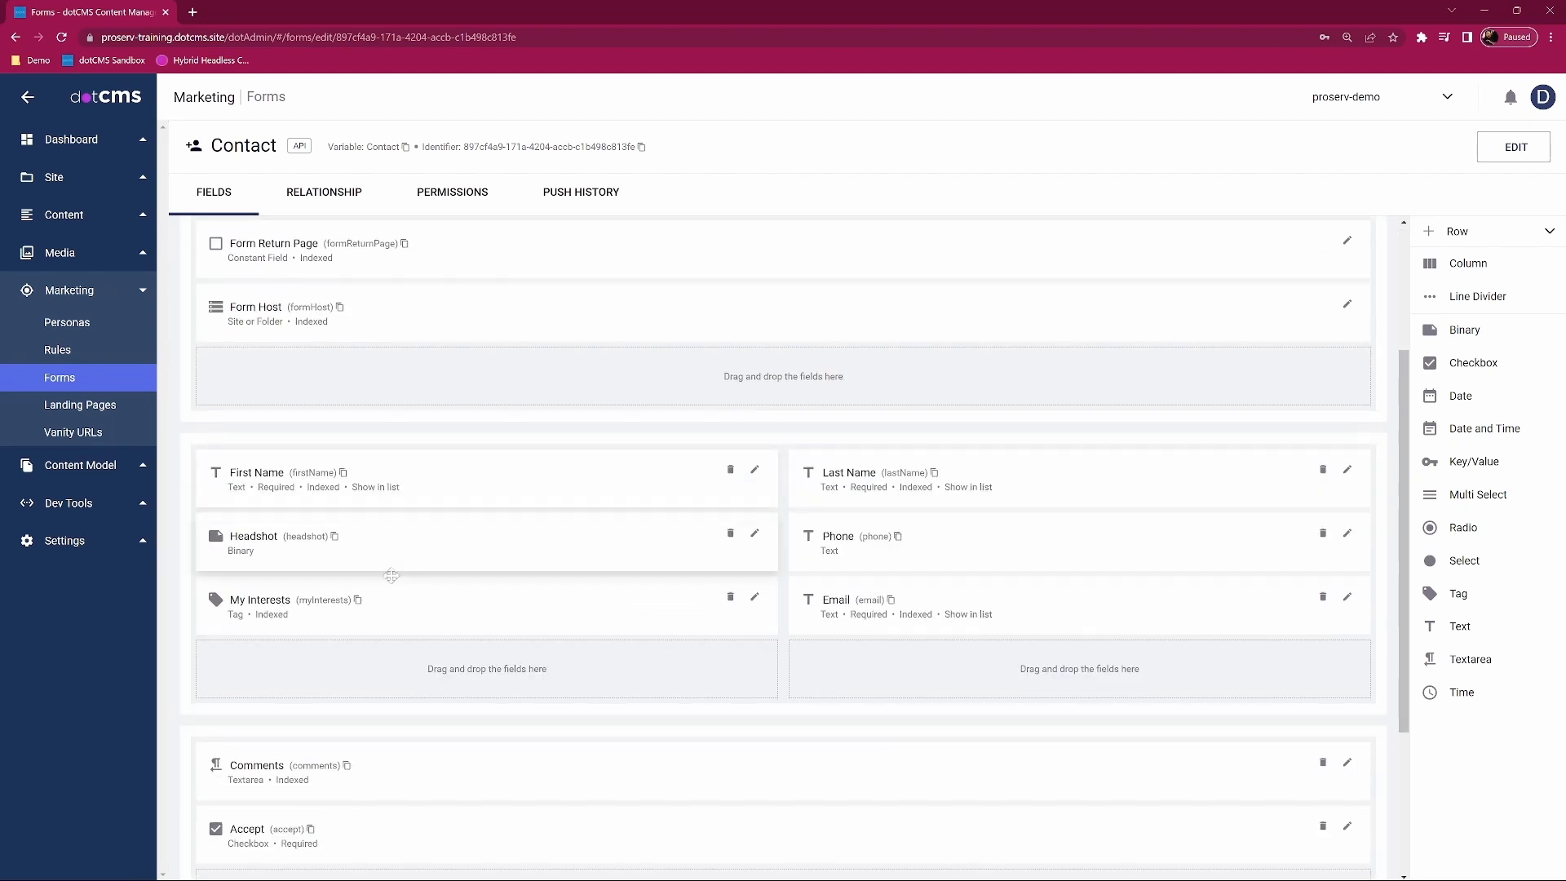
left_click(755, 470)
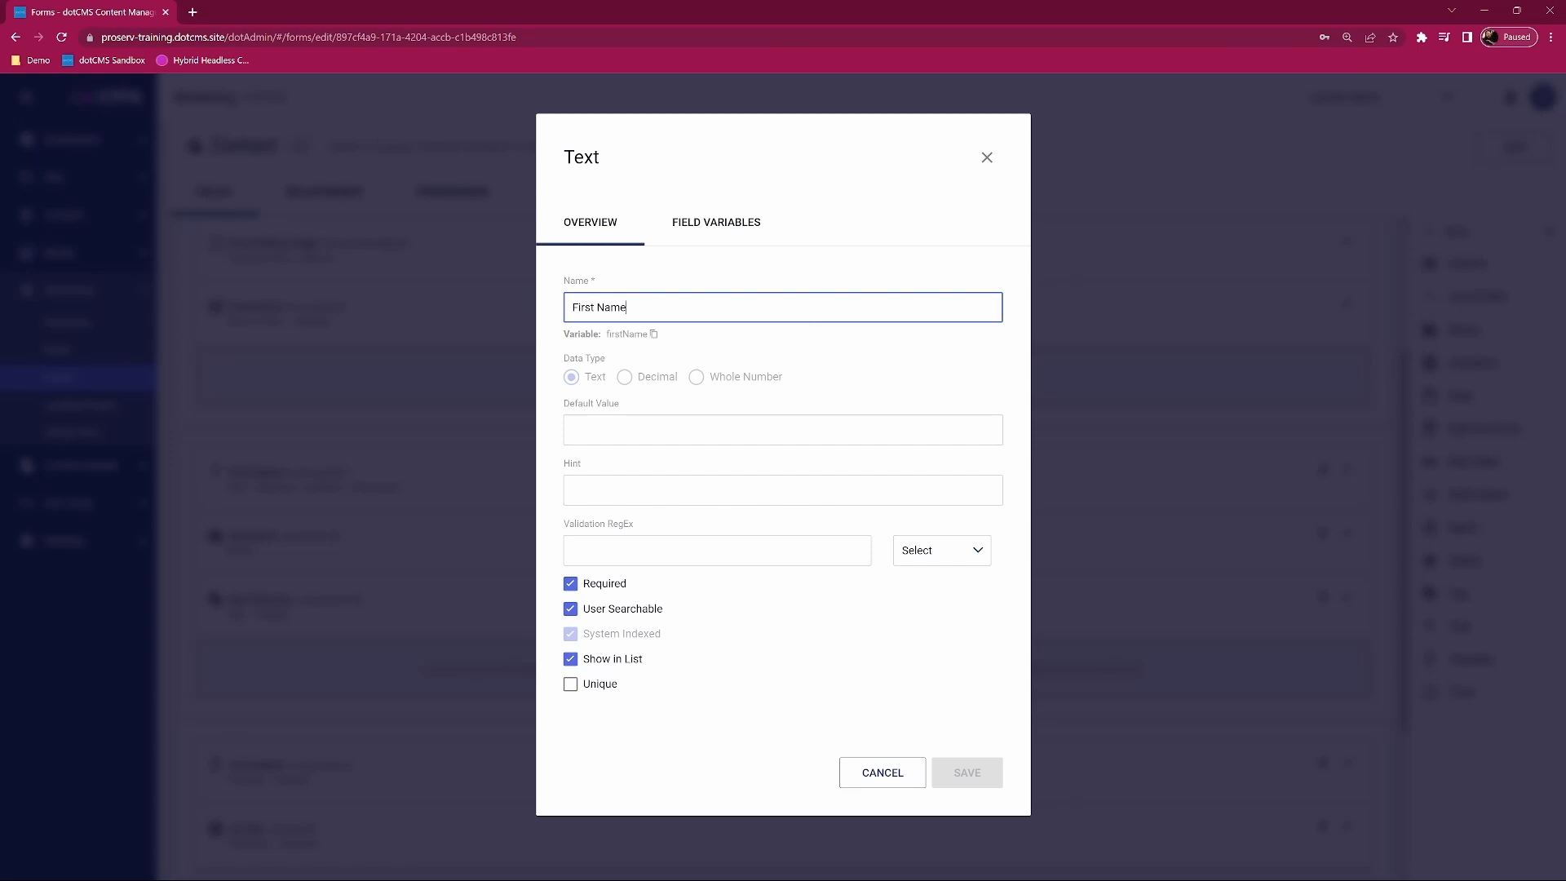
left_click(897, 775)
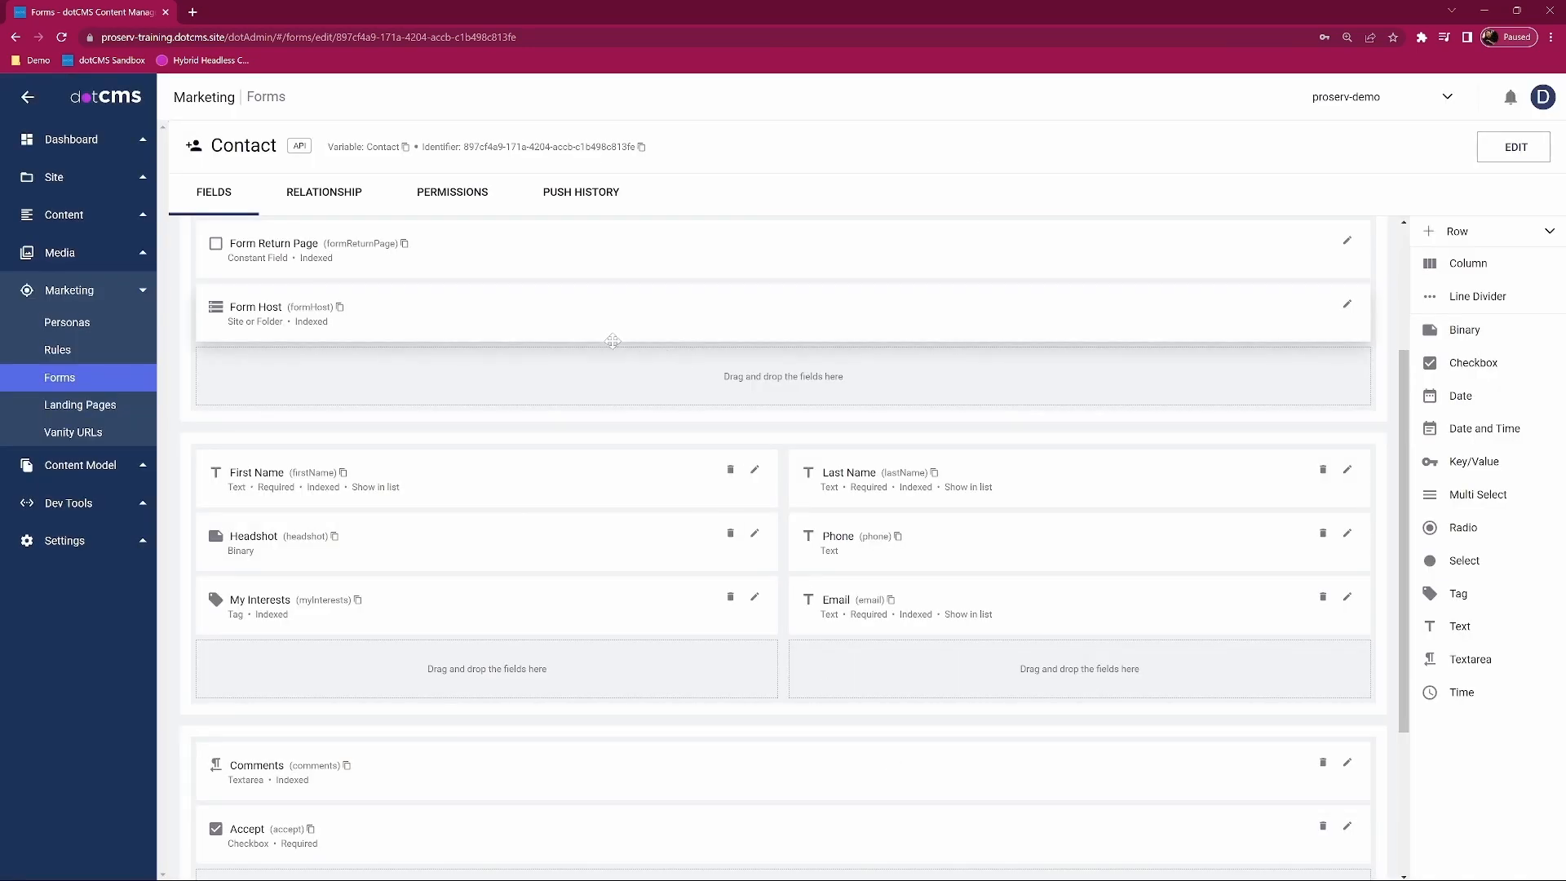
left_click(66, 378)
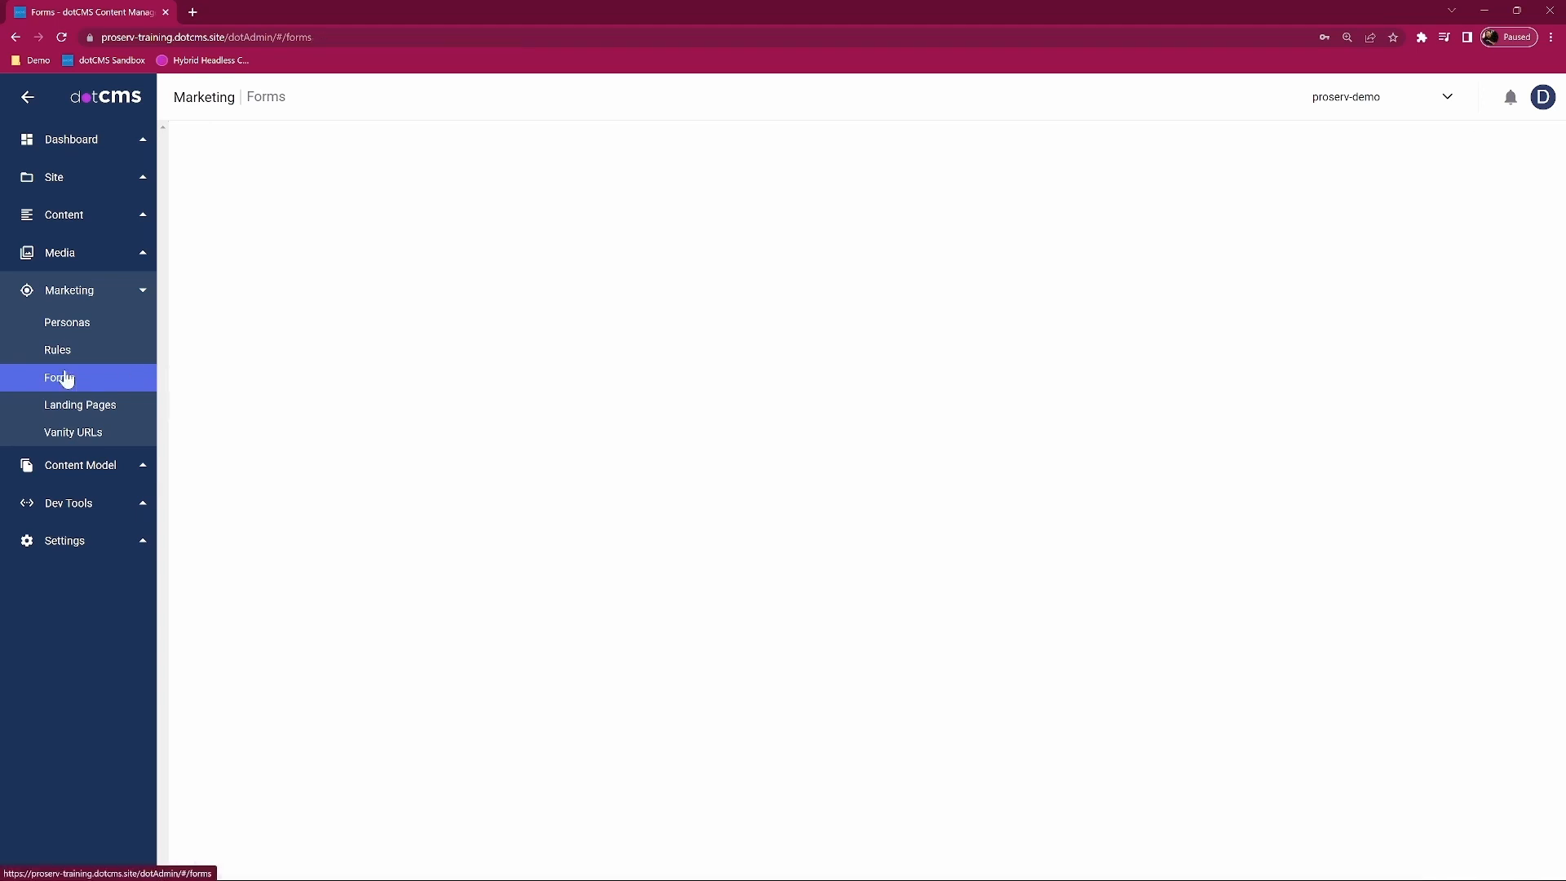
Step: Start a new form named Quote Request with the request_quote icon
left_click(1530, 147)
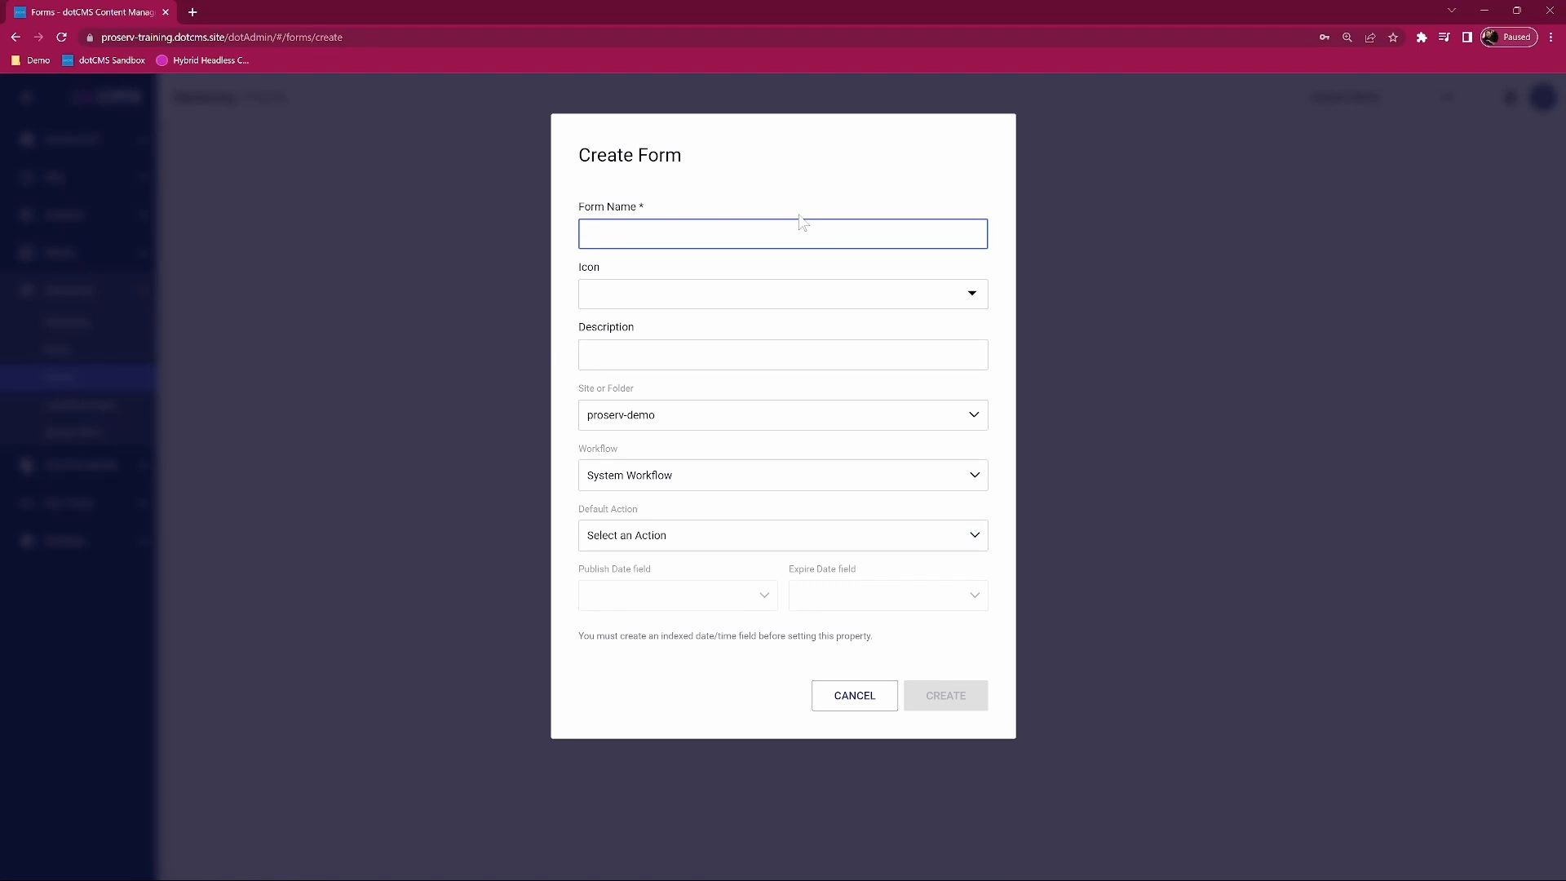
type("Quote Request")
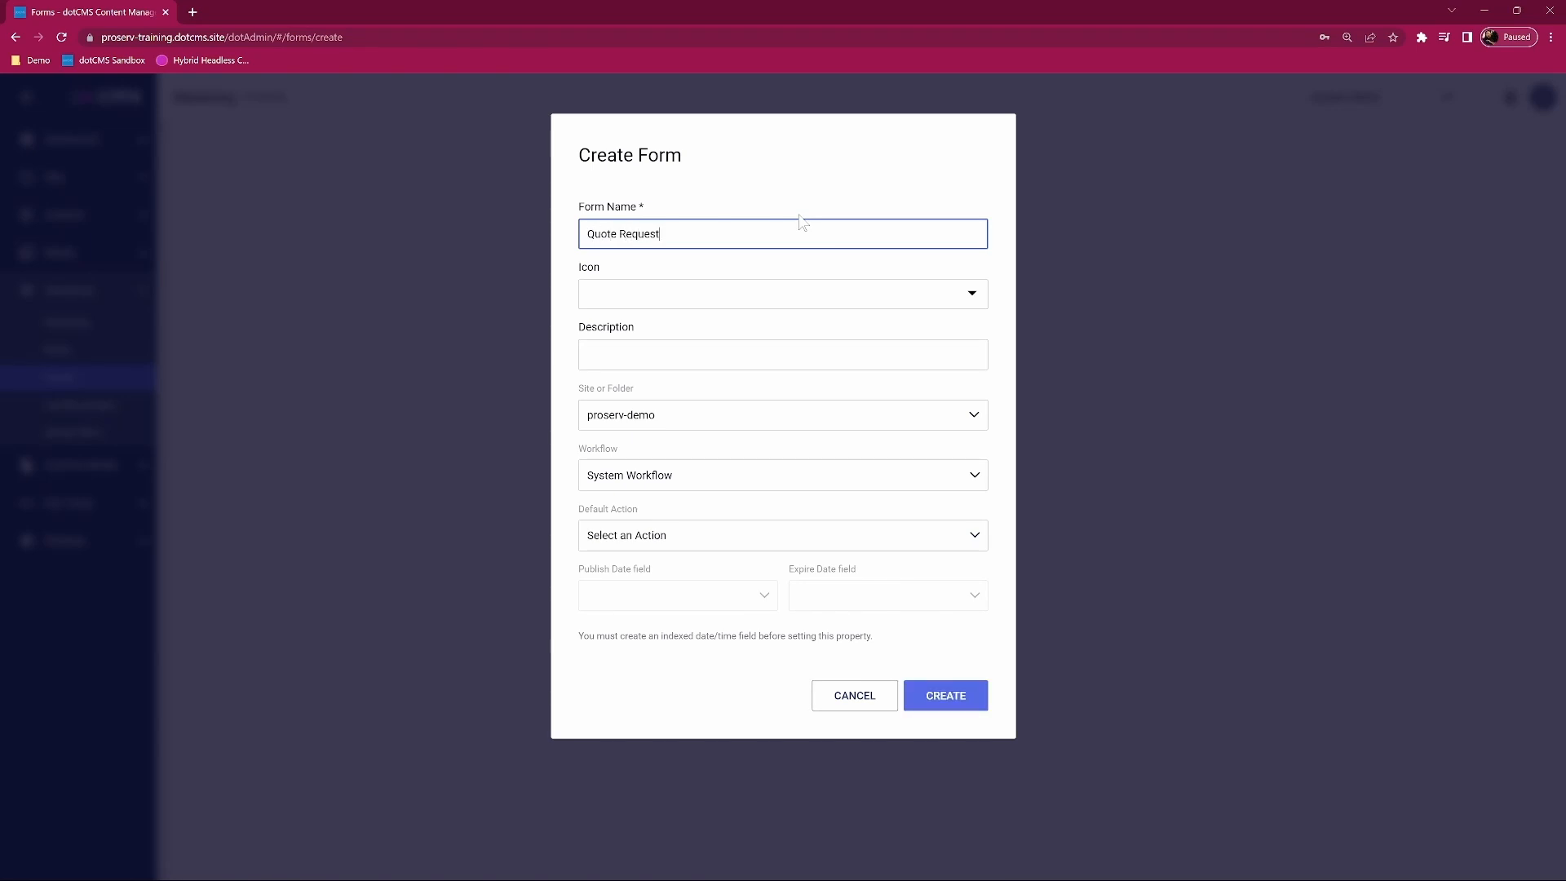
left_click(972, 292)
scroll(647, 418, "down", 2)
scroll(647, 418, "down", 10)
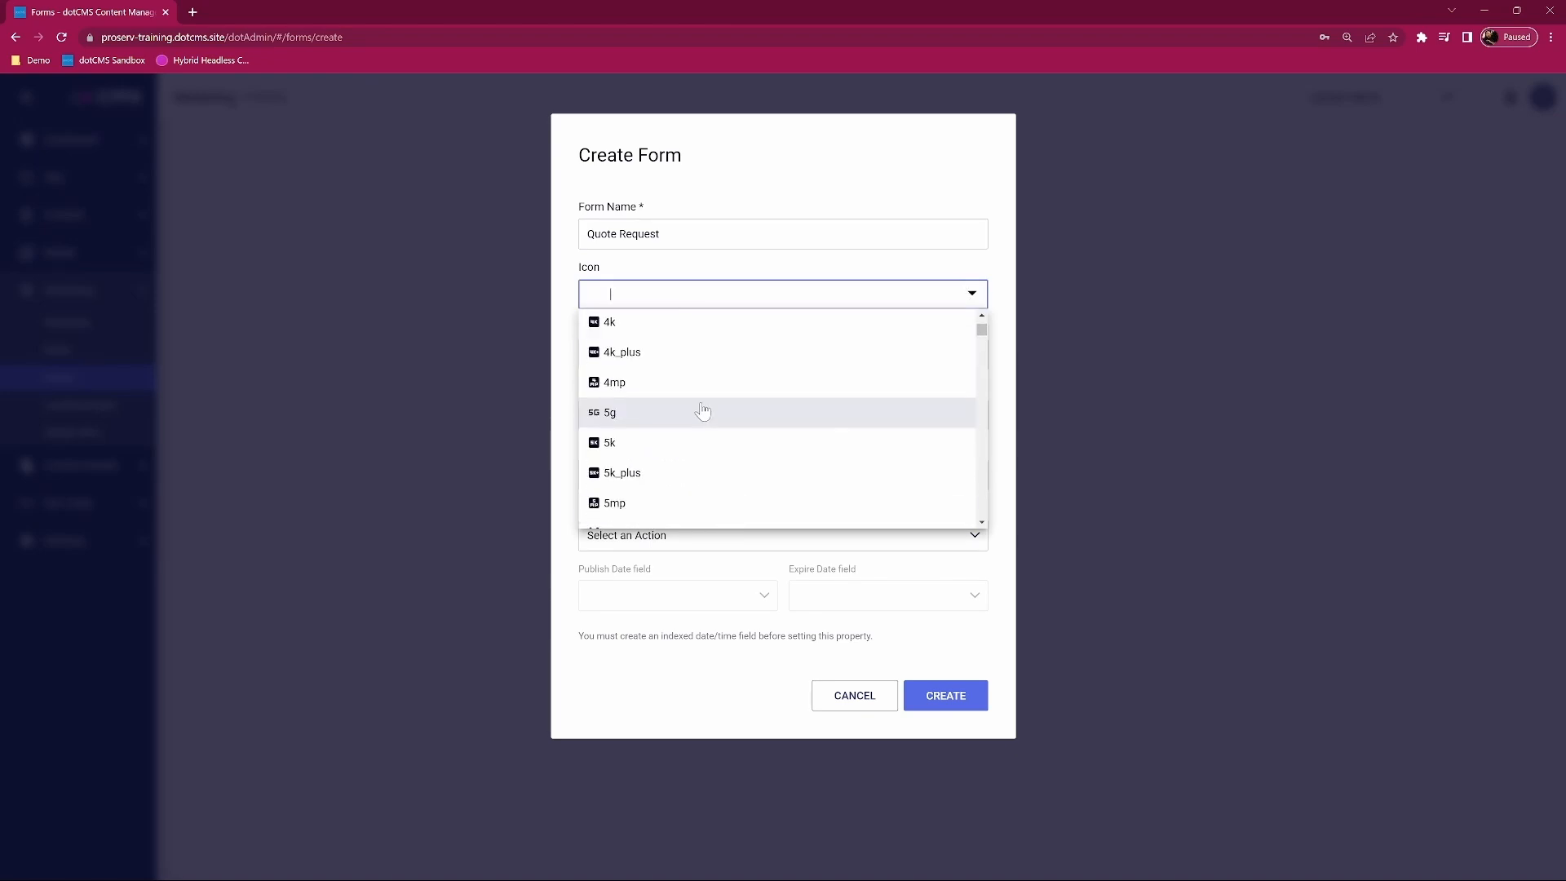
scroll(703, 411, "down", 7)
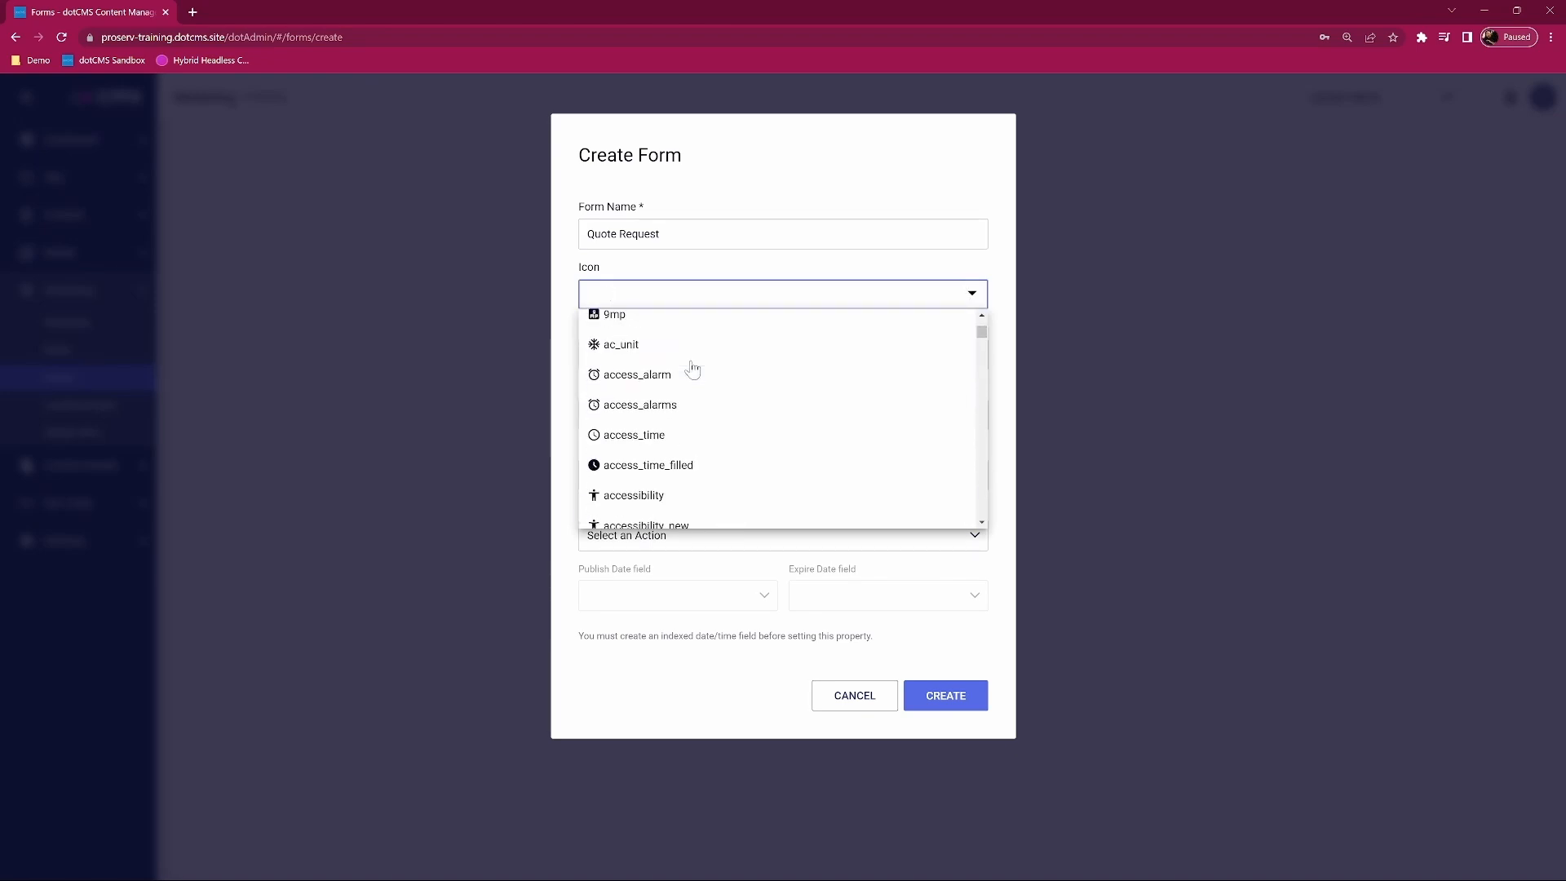
scroll(686, 408, "up", 15)
type("quote")
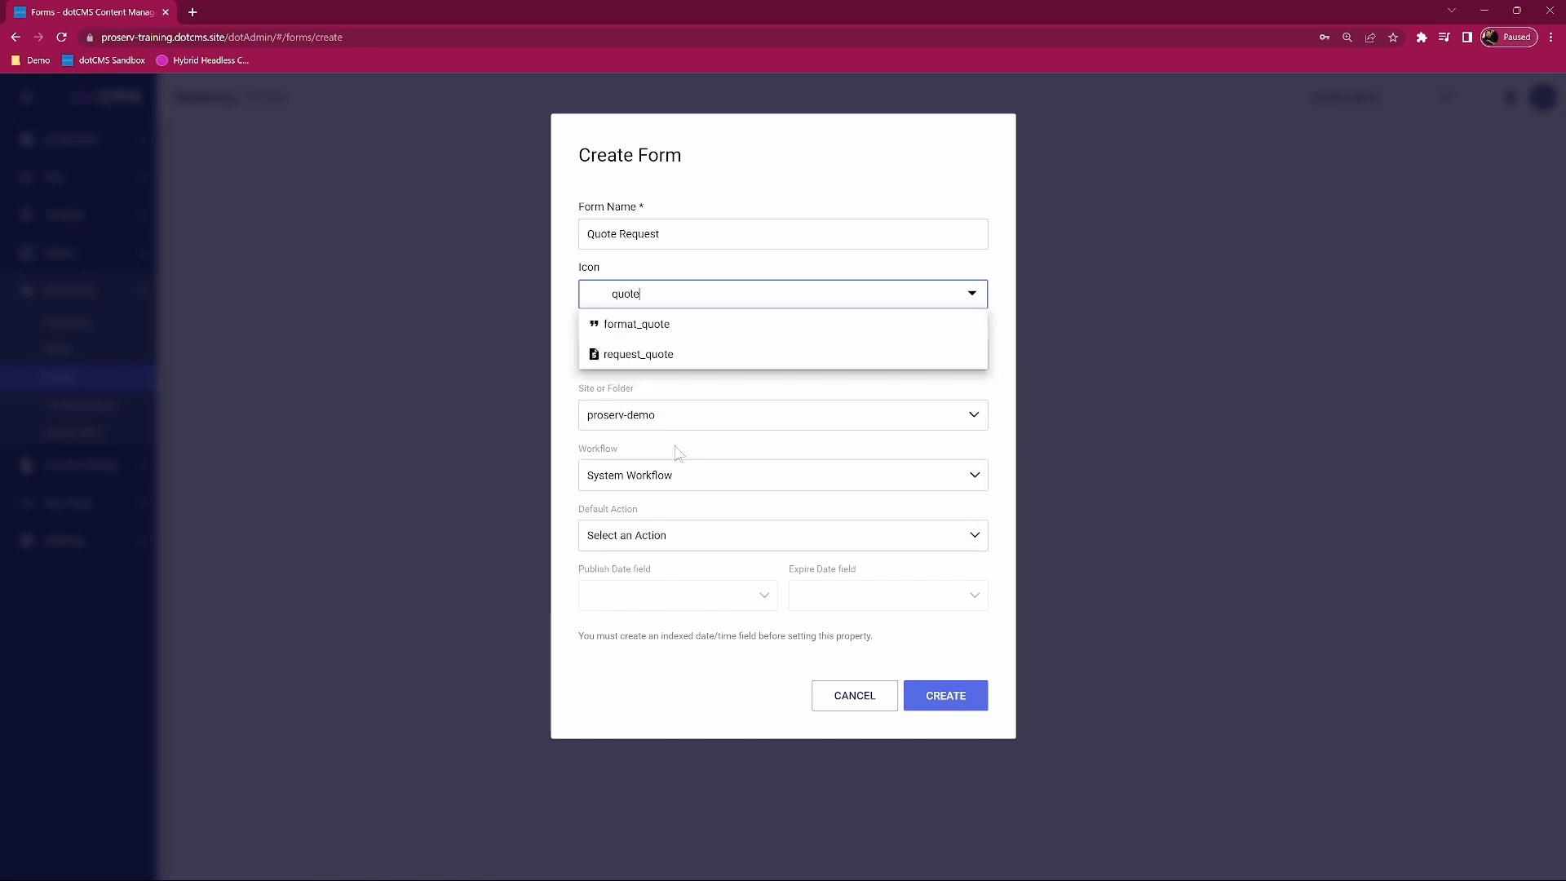
left_click(624, 355)
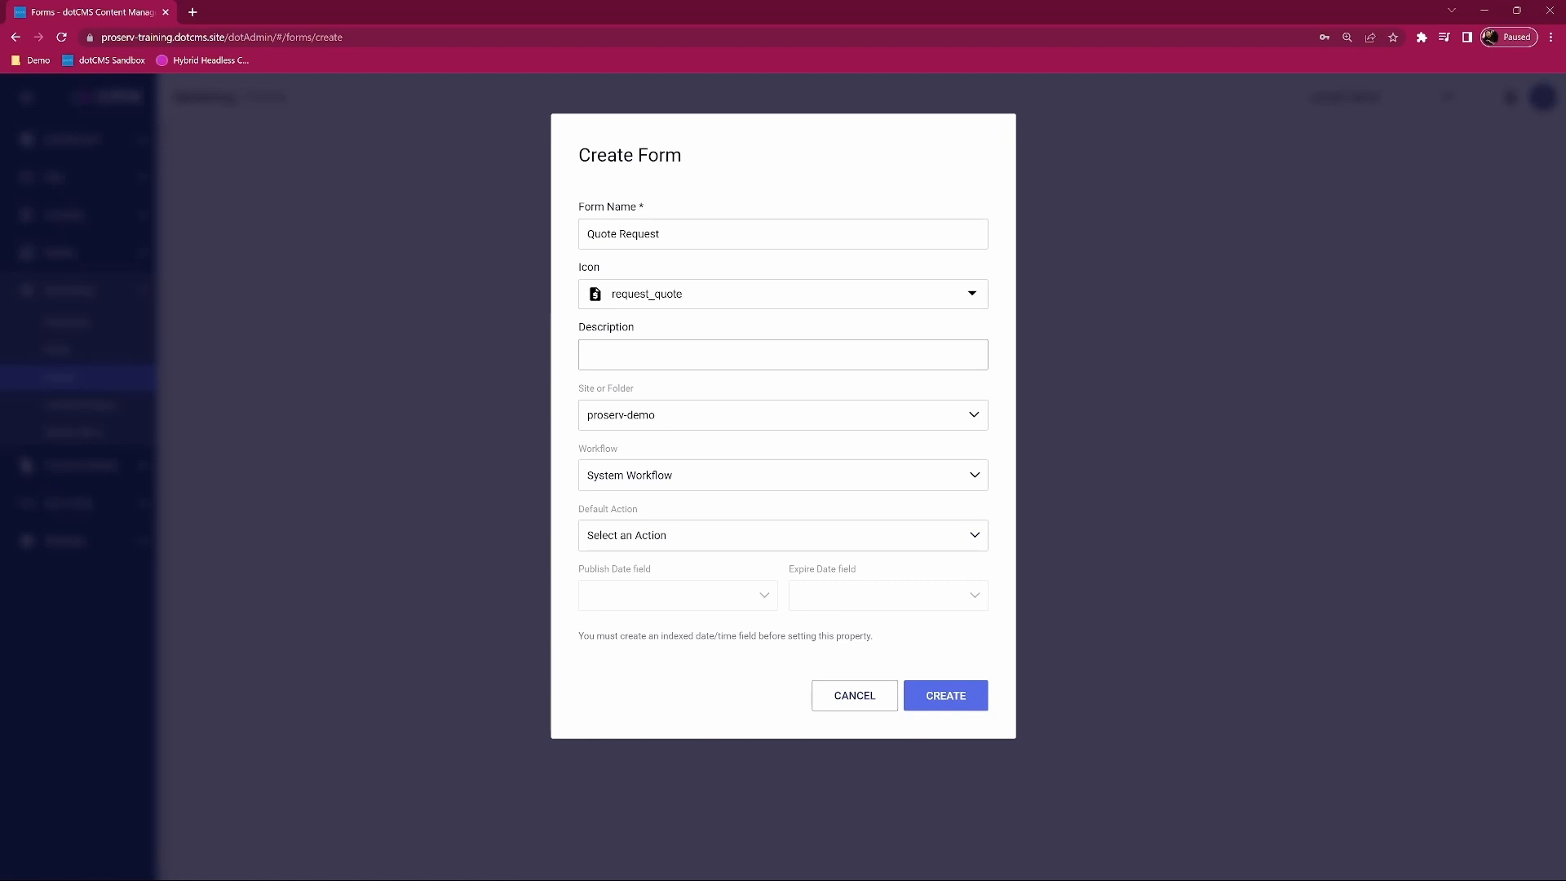
Step: Give the form the description 'Quote Request Form' and create it
left_click(625, 356)
type("Quote Request Form")
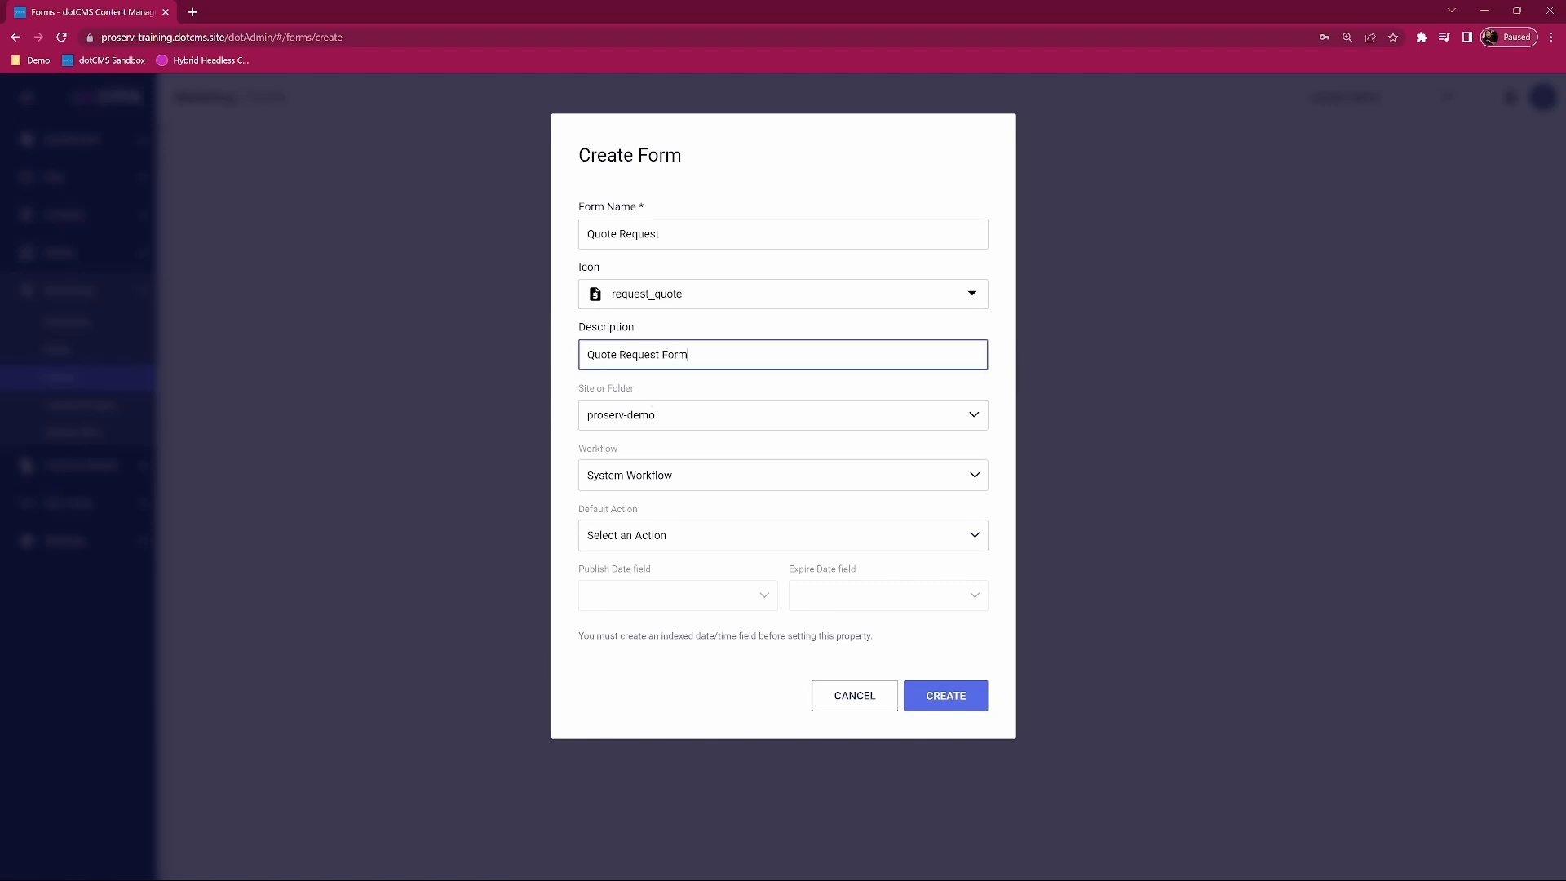
left_click(560, 374)
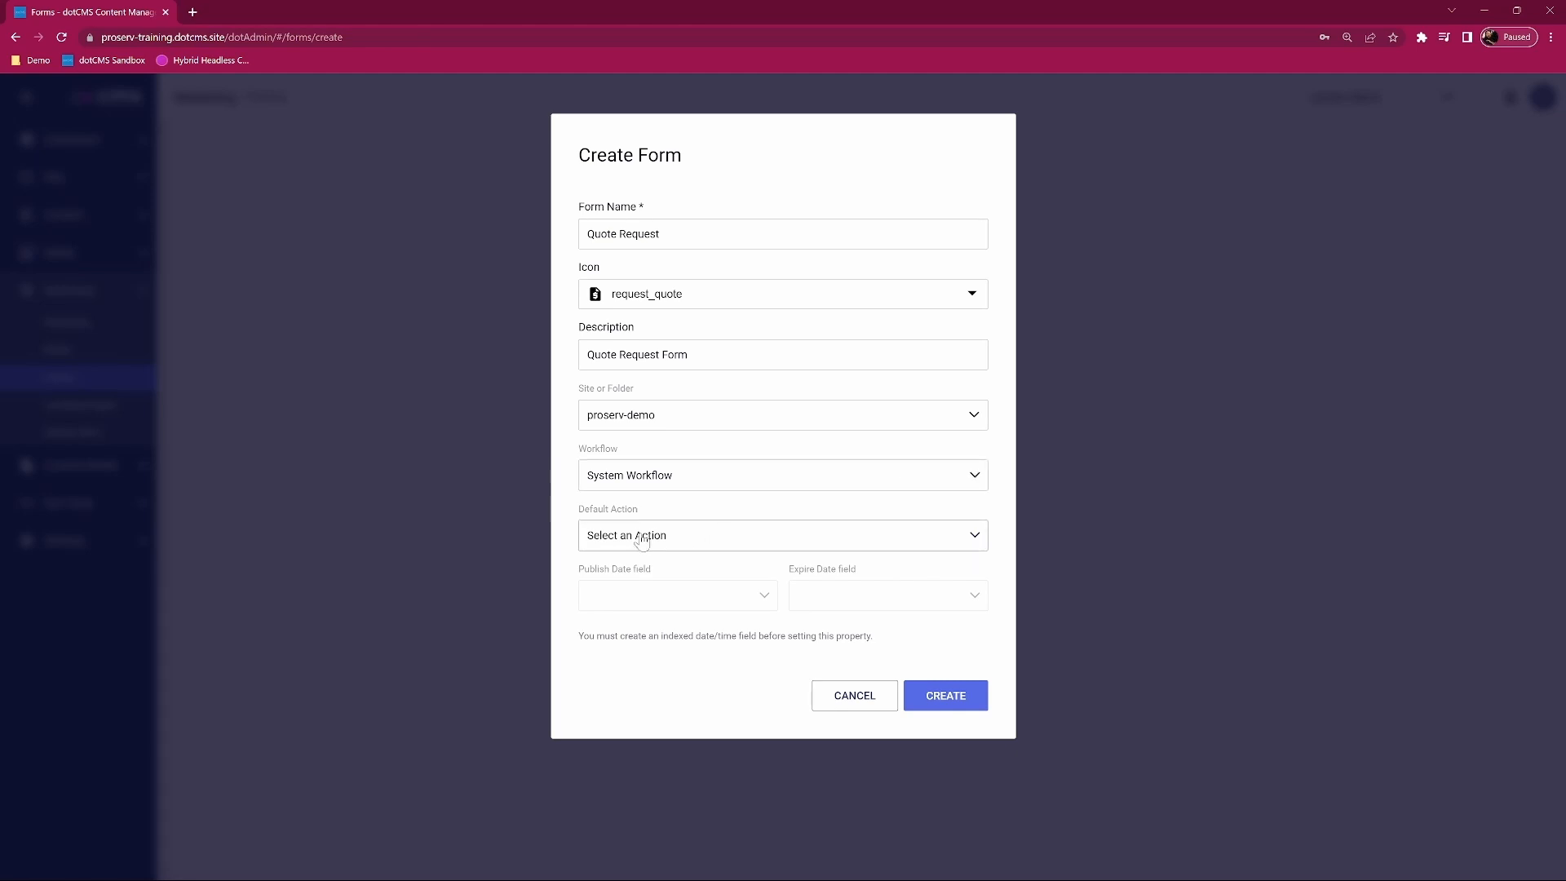
left_click(976, 538)
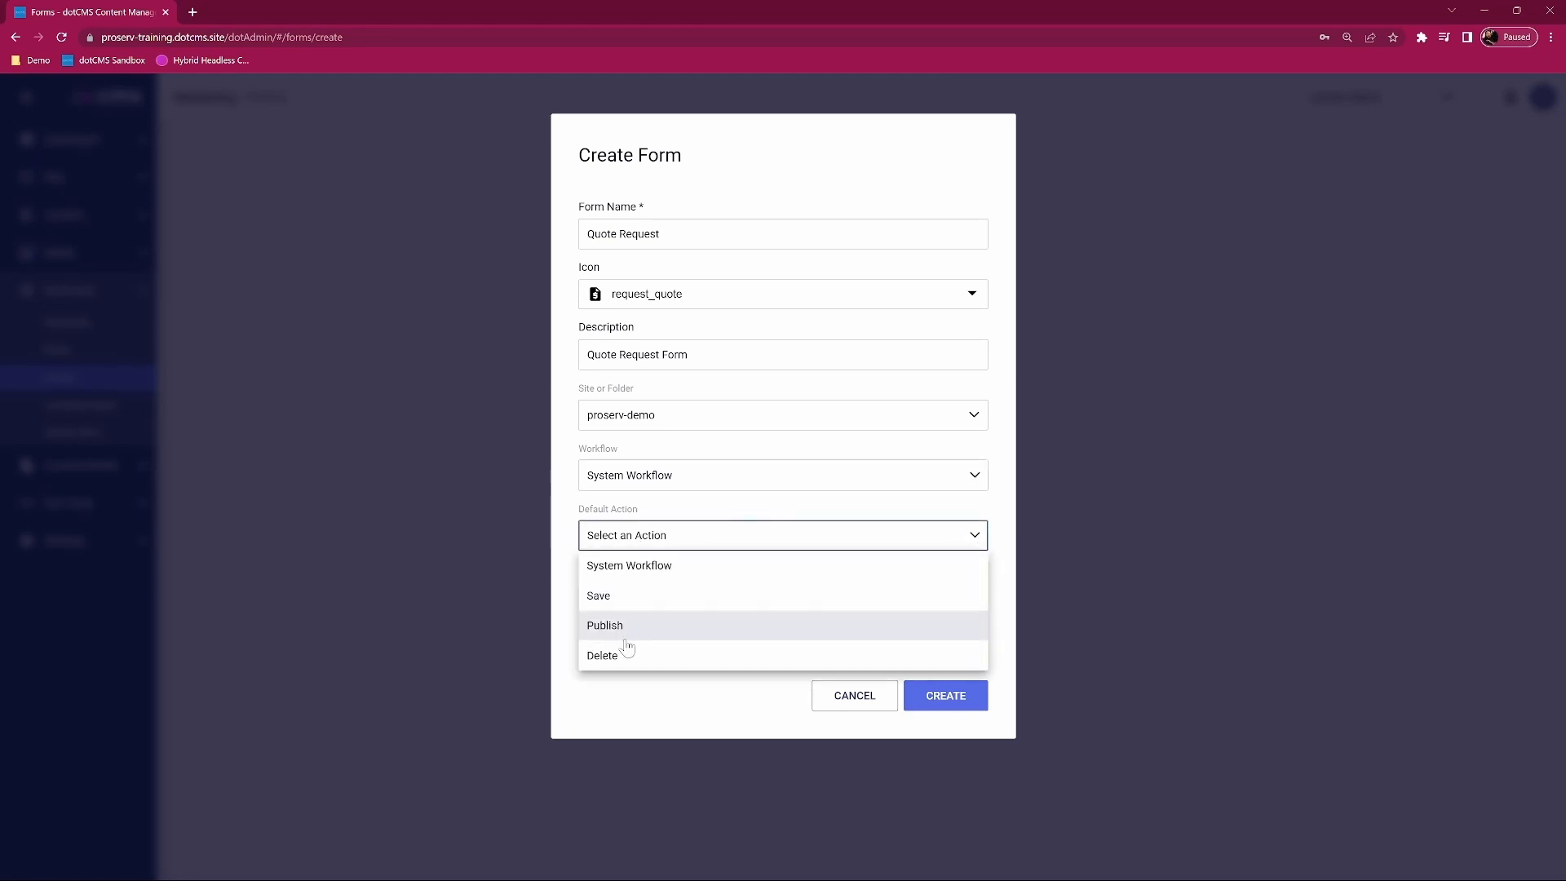
left_click(974, 535)
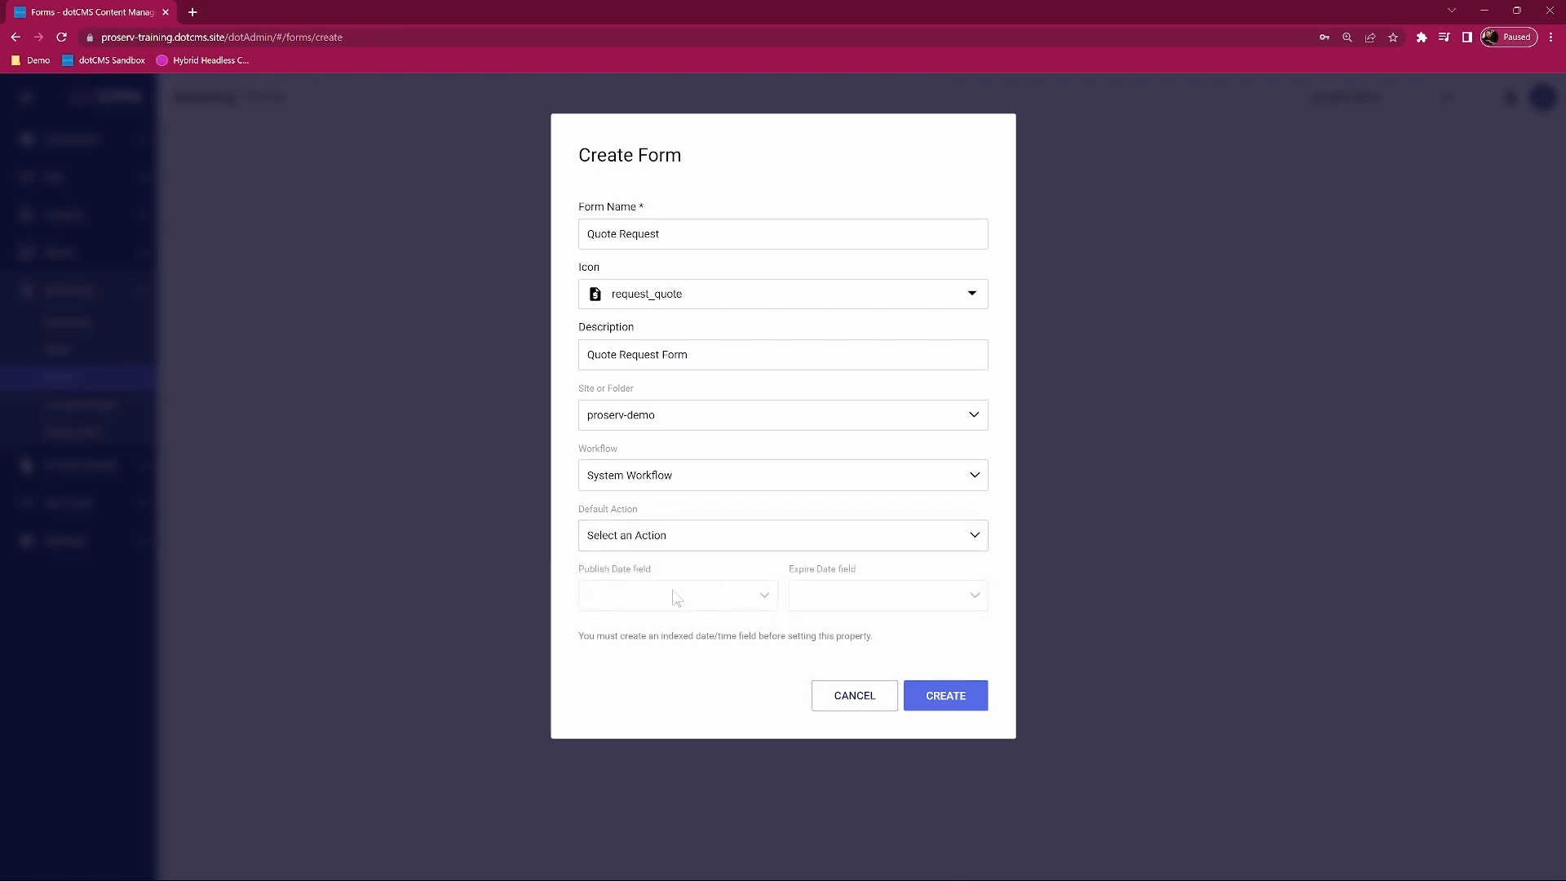
left_click_drag(582, 636, 900, 646)
left_click(738, 665)
left_click(951, 699)
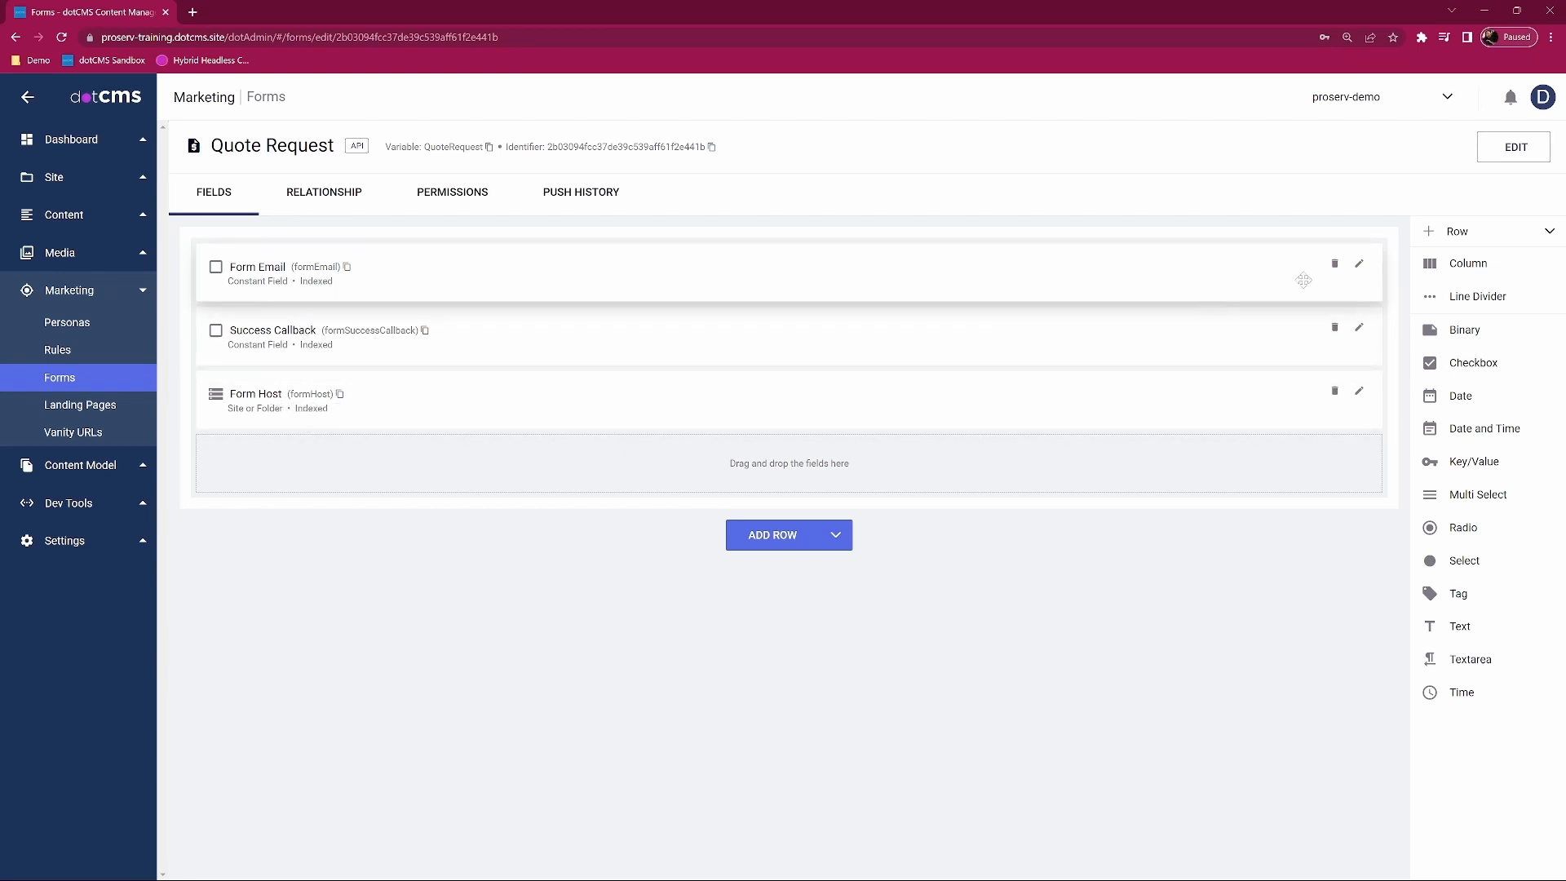
Step: Set the Form Email constant's value to the company info e-mail address and save
left_click(1359, 262)
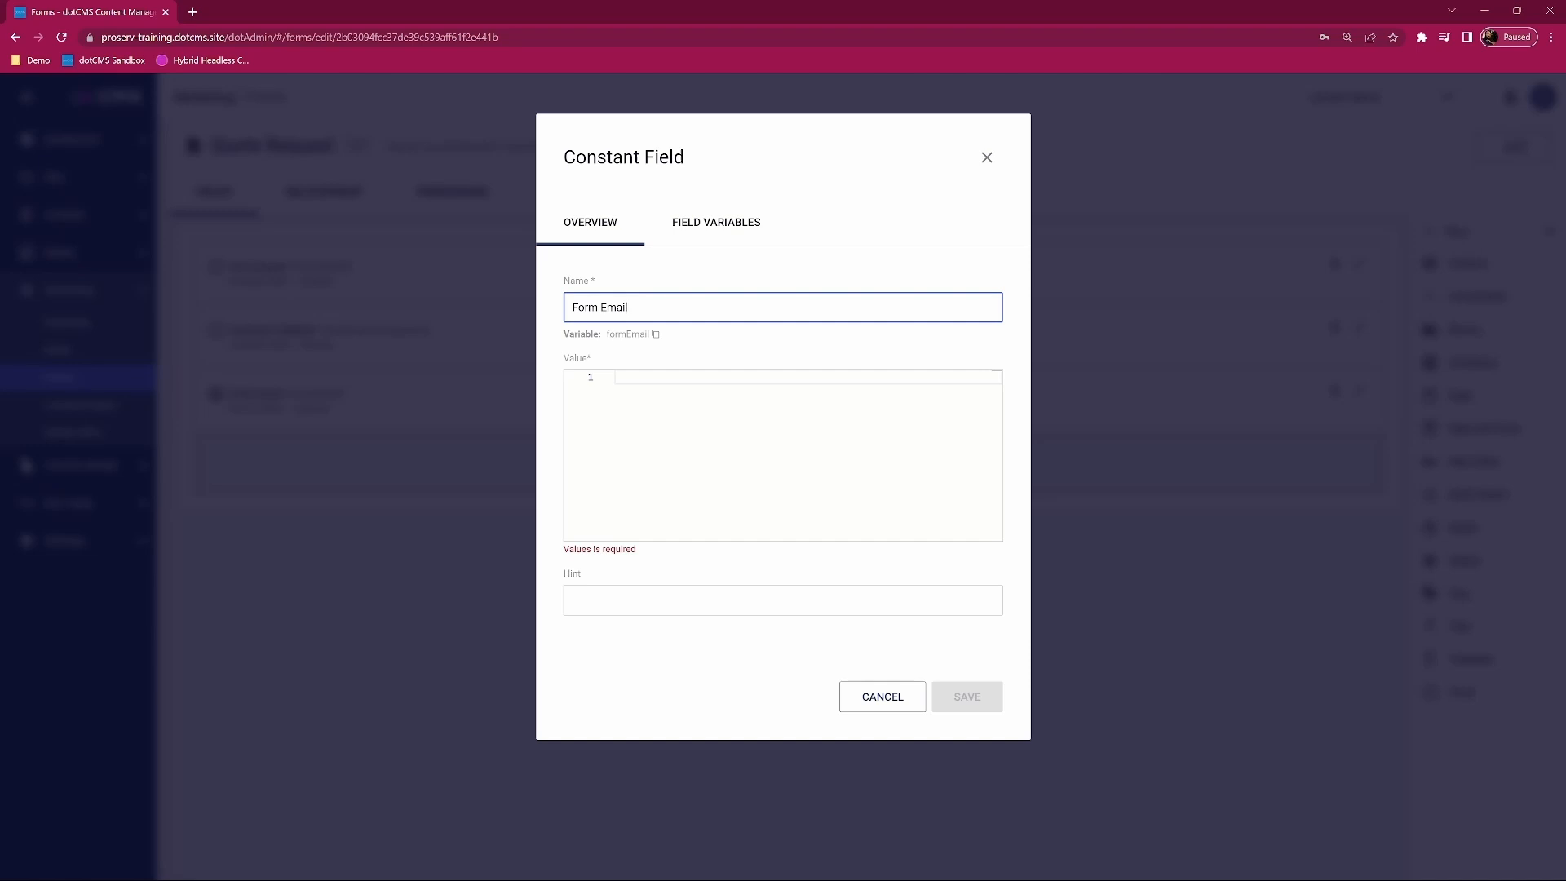
left_click(616, 378)
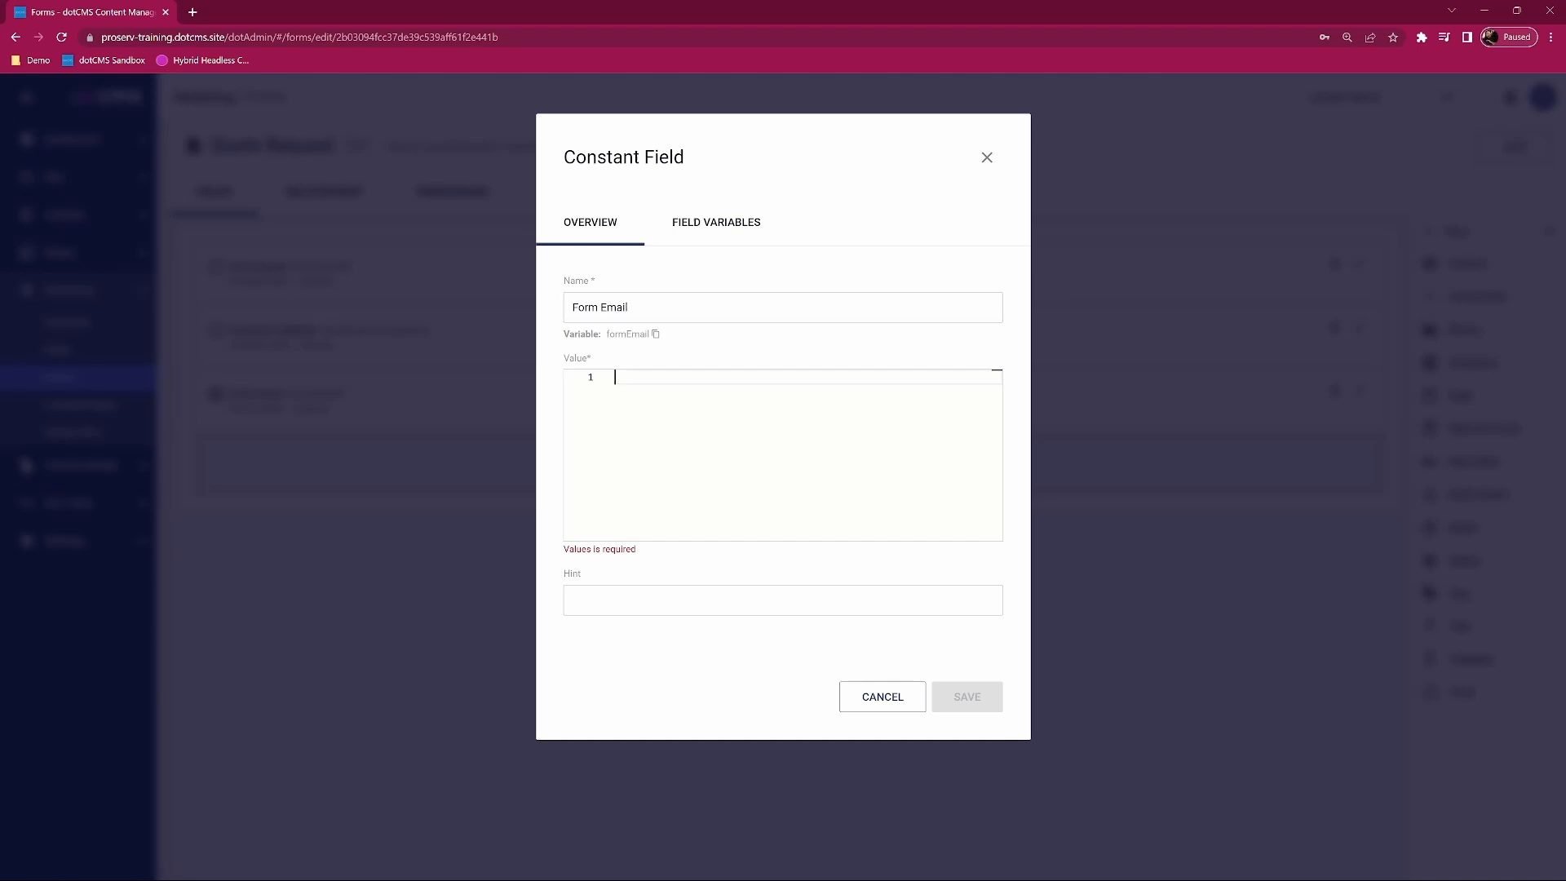
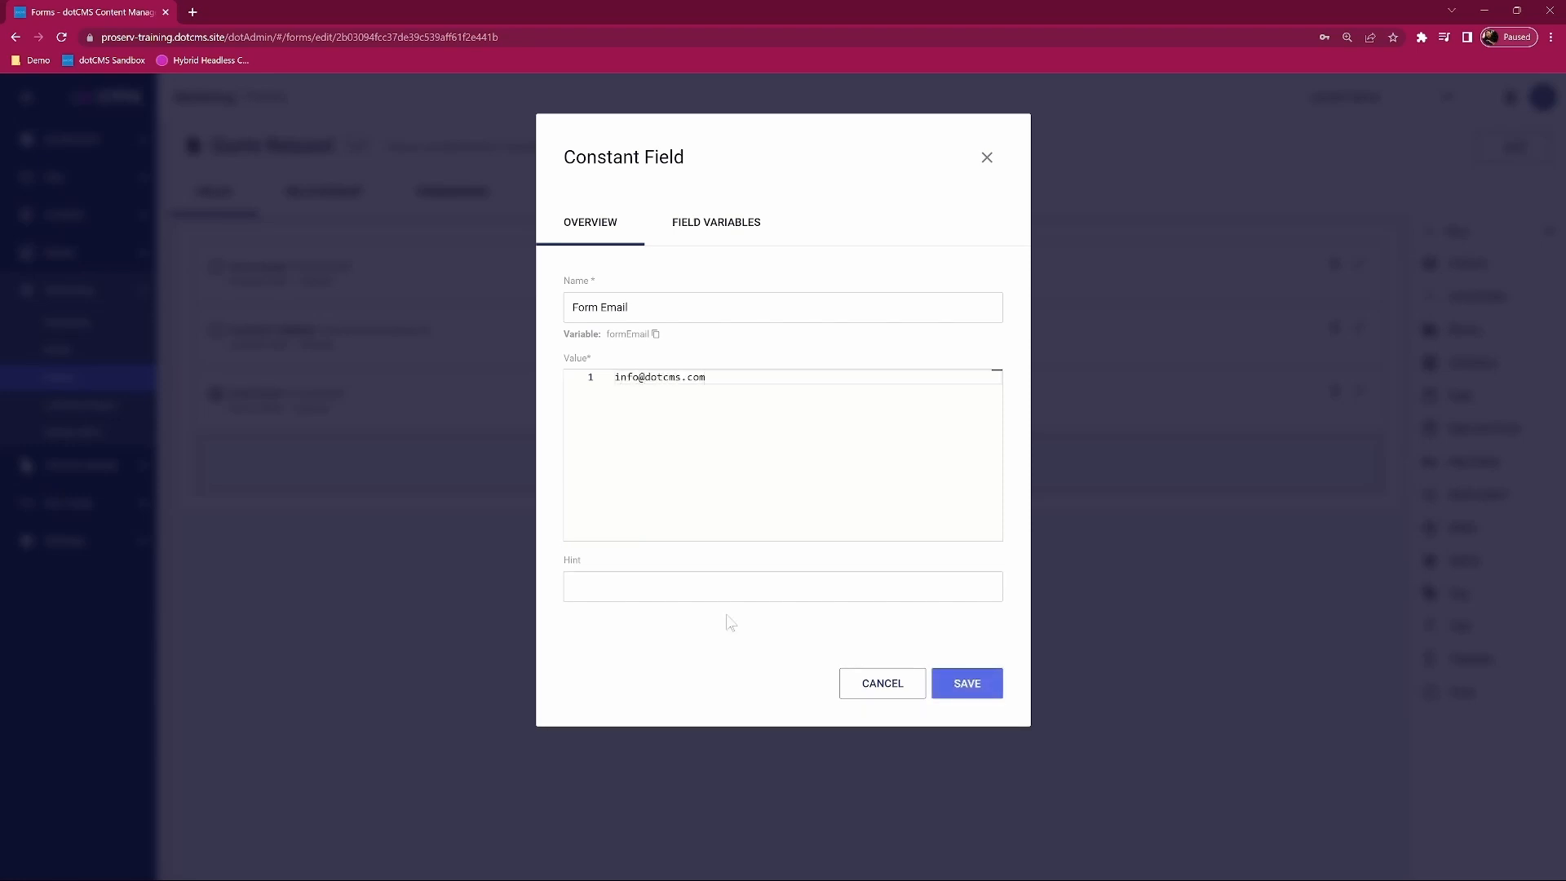
left_click(966, 683)
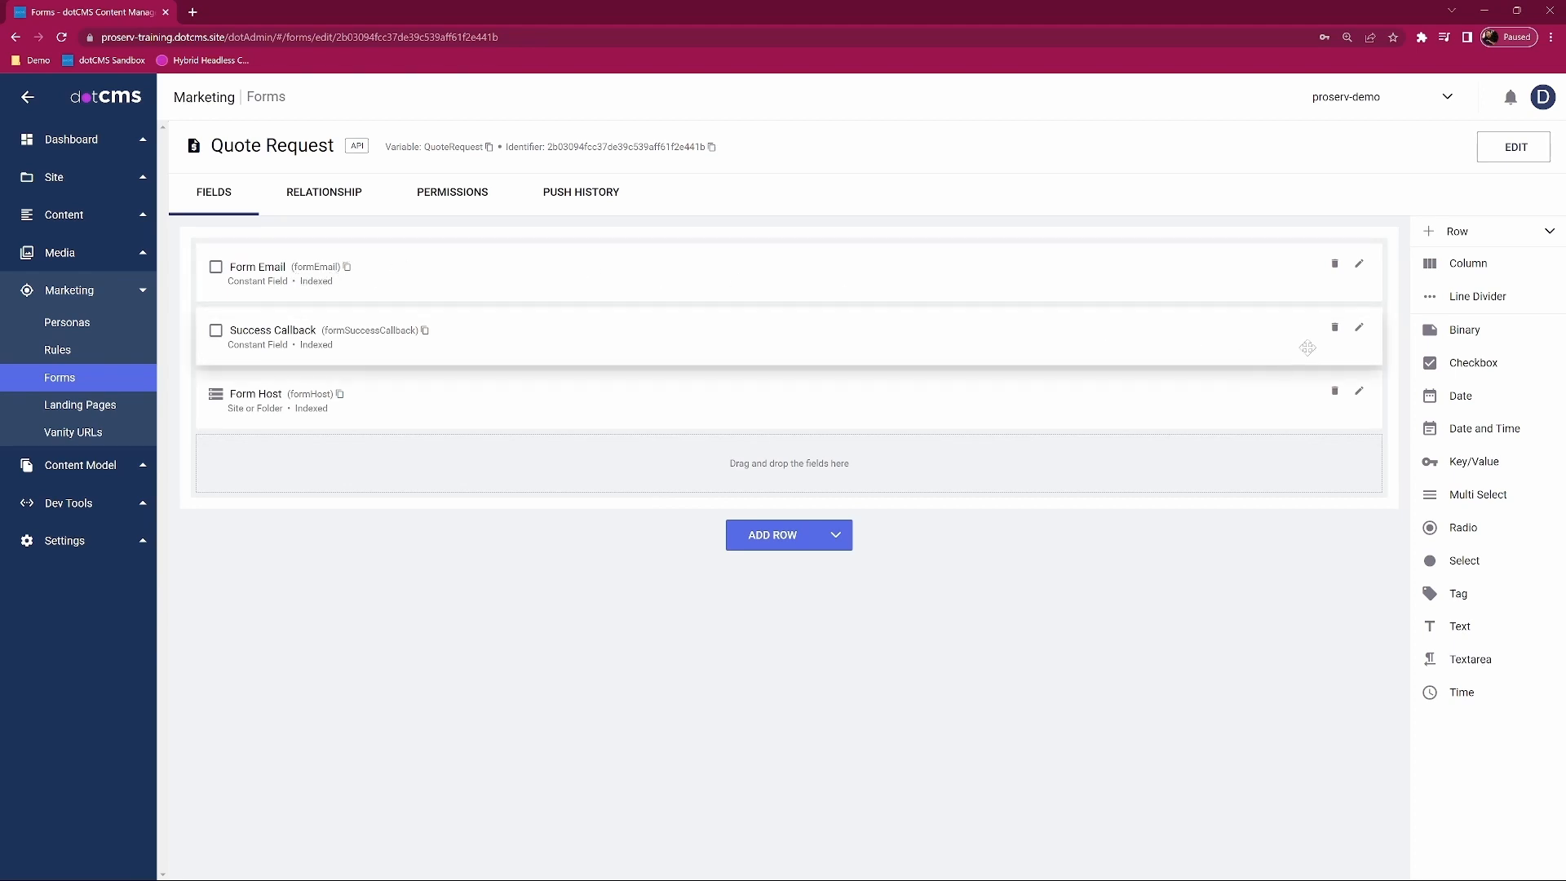
Step: Add a one-column row holding a required, system-indexed First Name text field
left_click(802, 542)
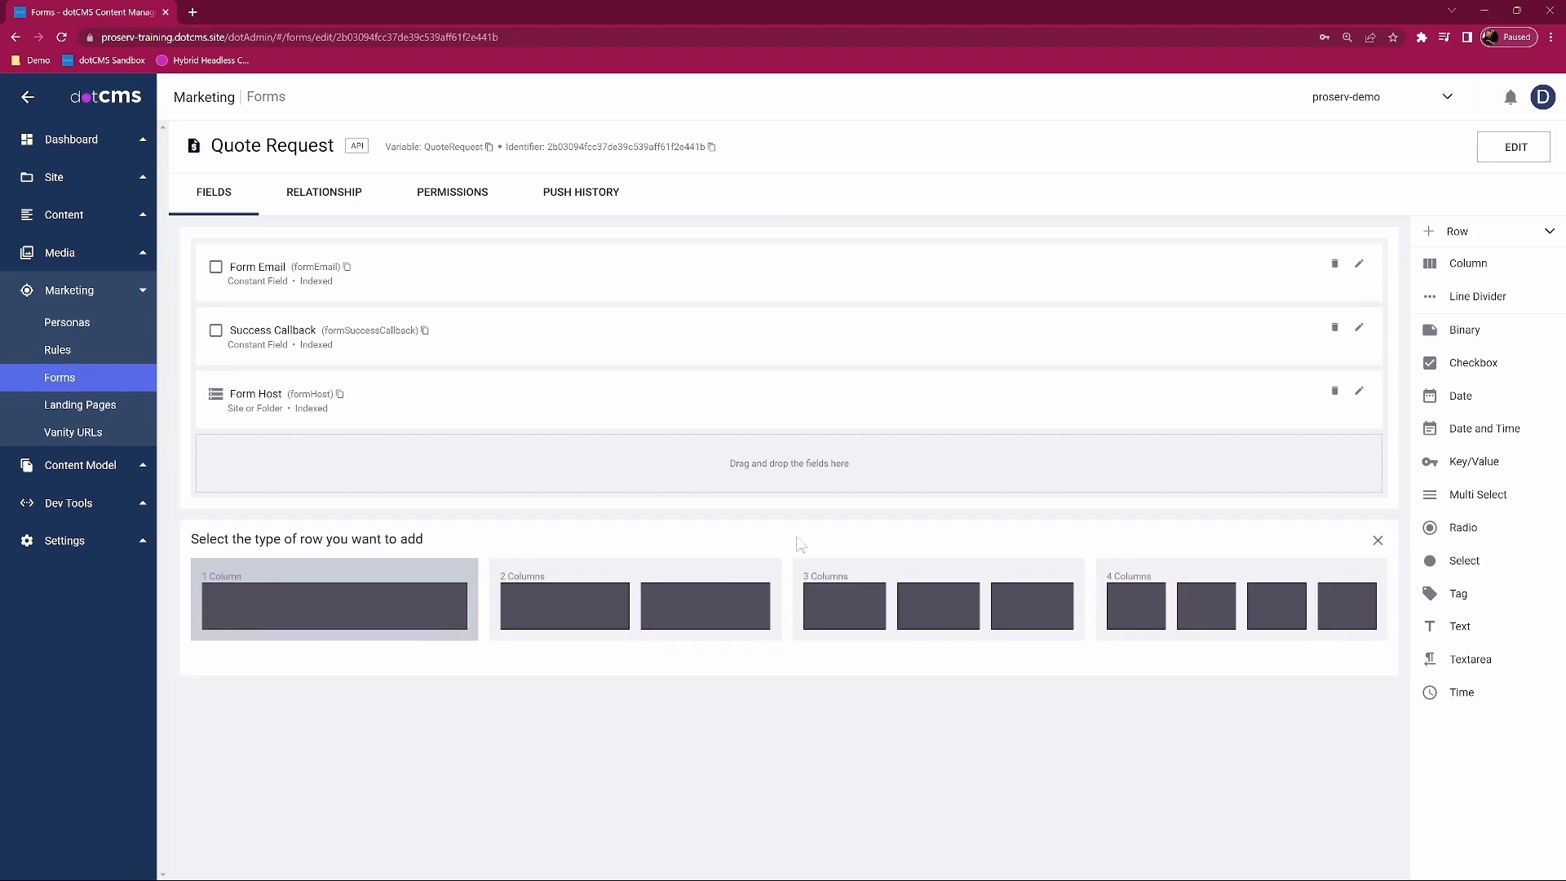
left_click(372, 614)
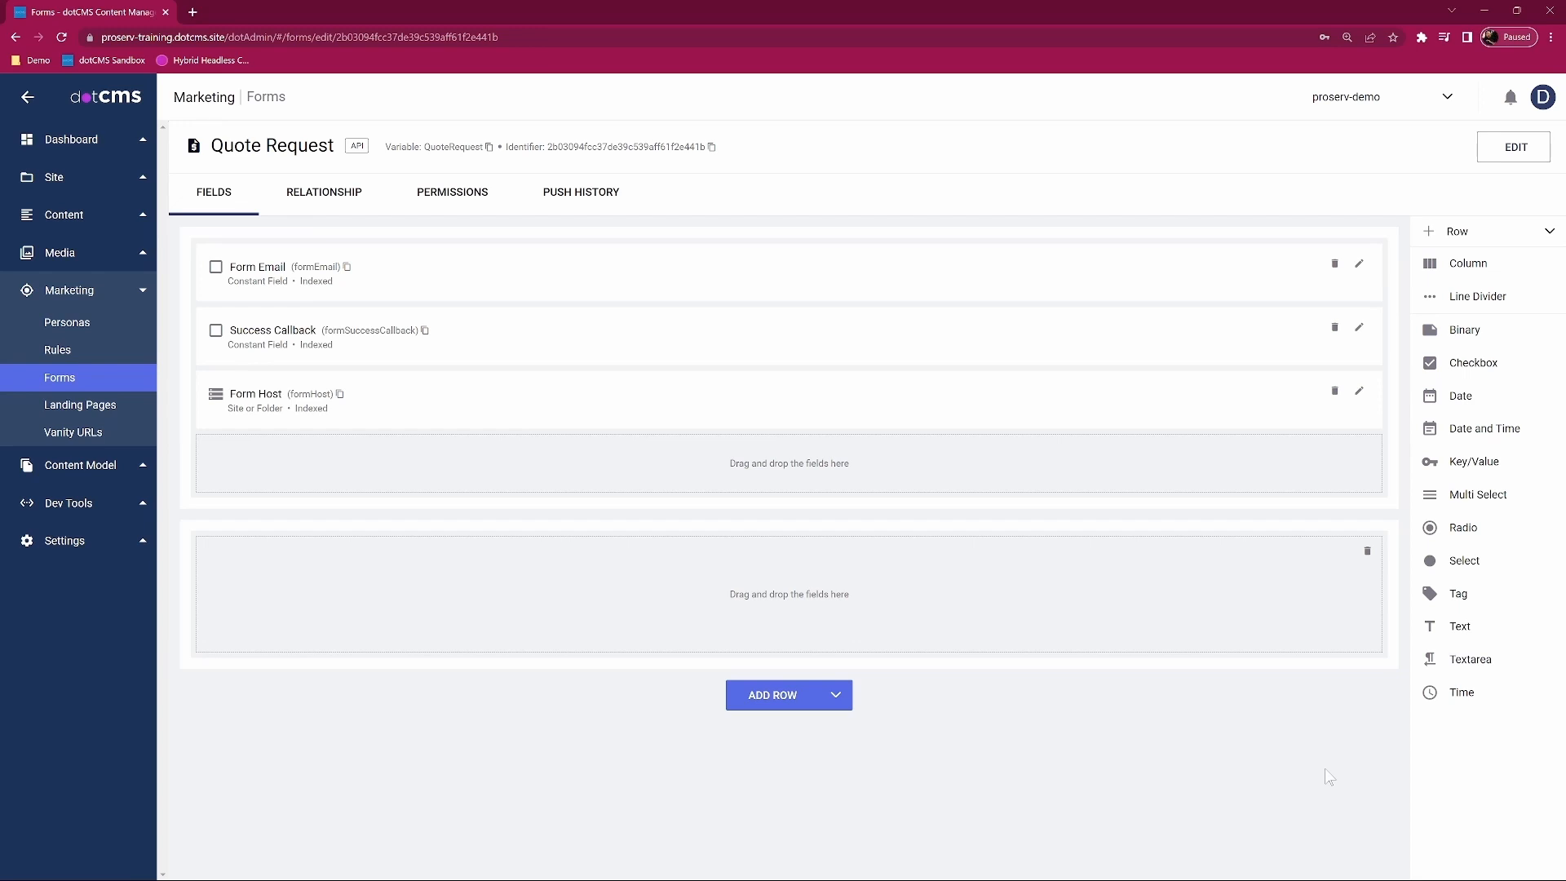
left_click_drag(1461, 626, 785, 589)
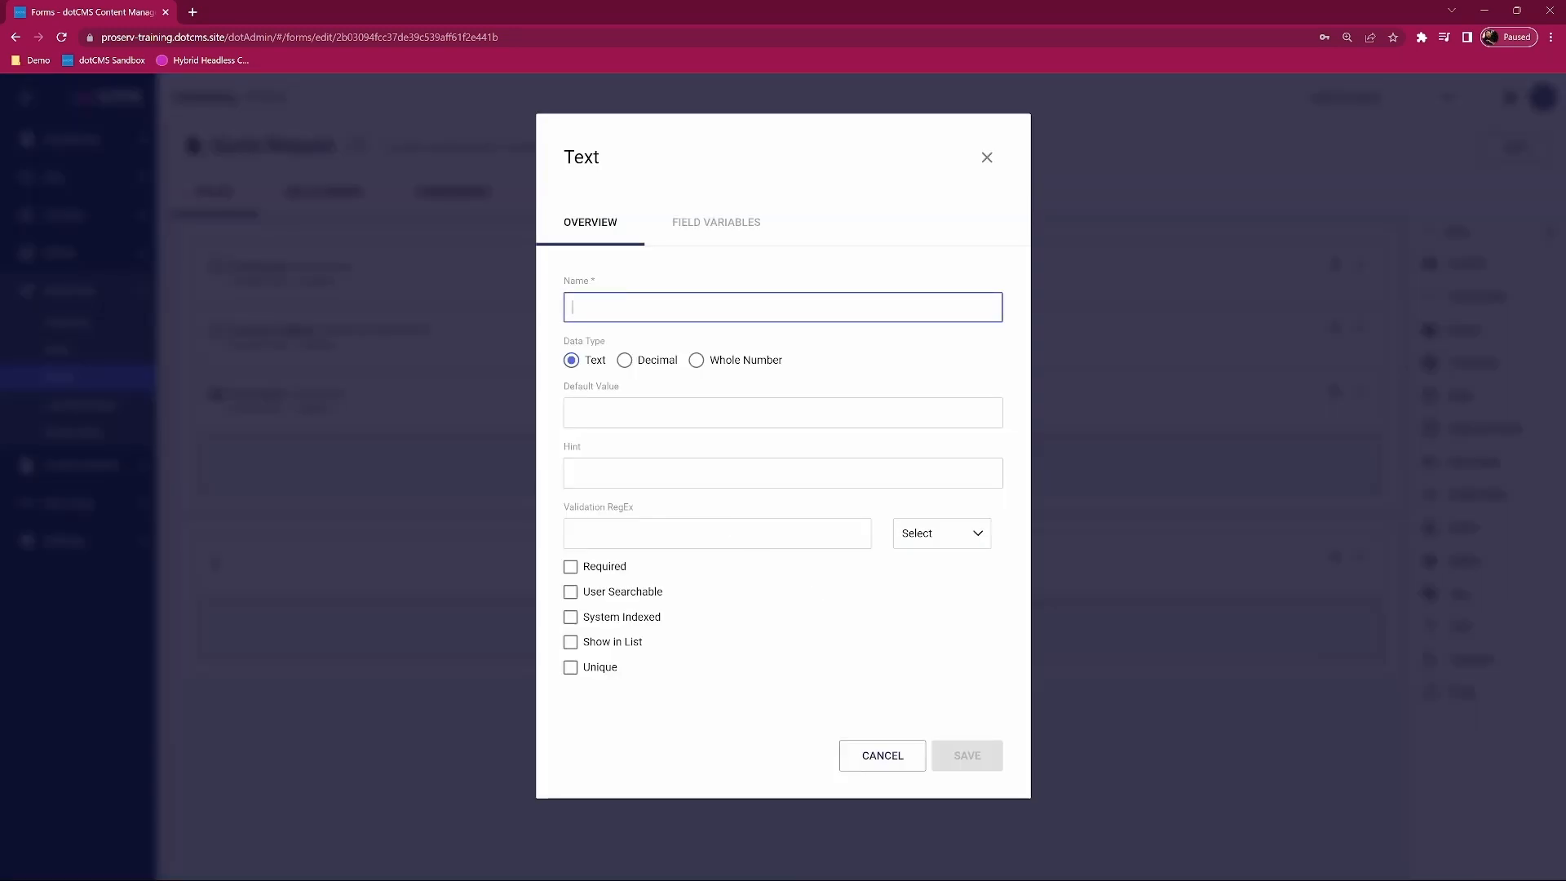
type("First Name")
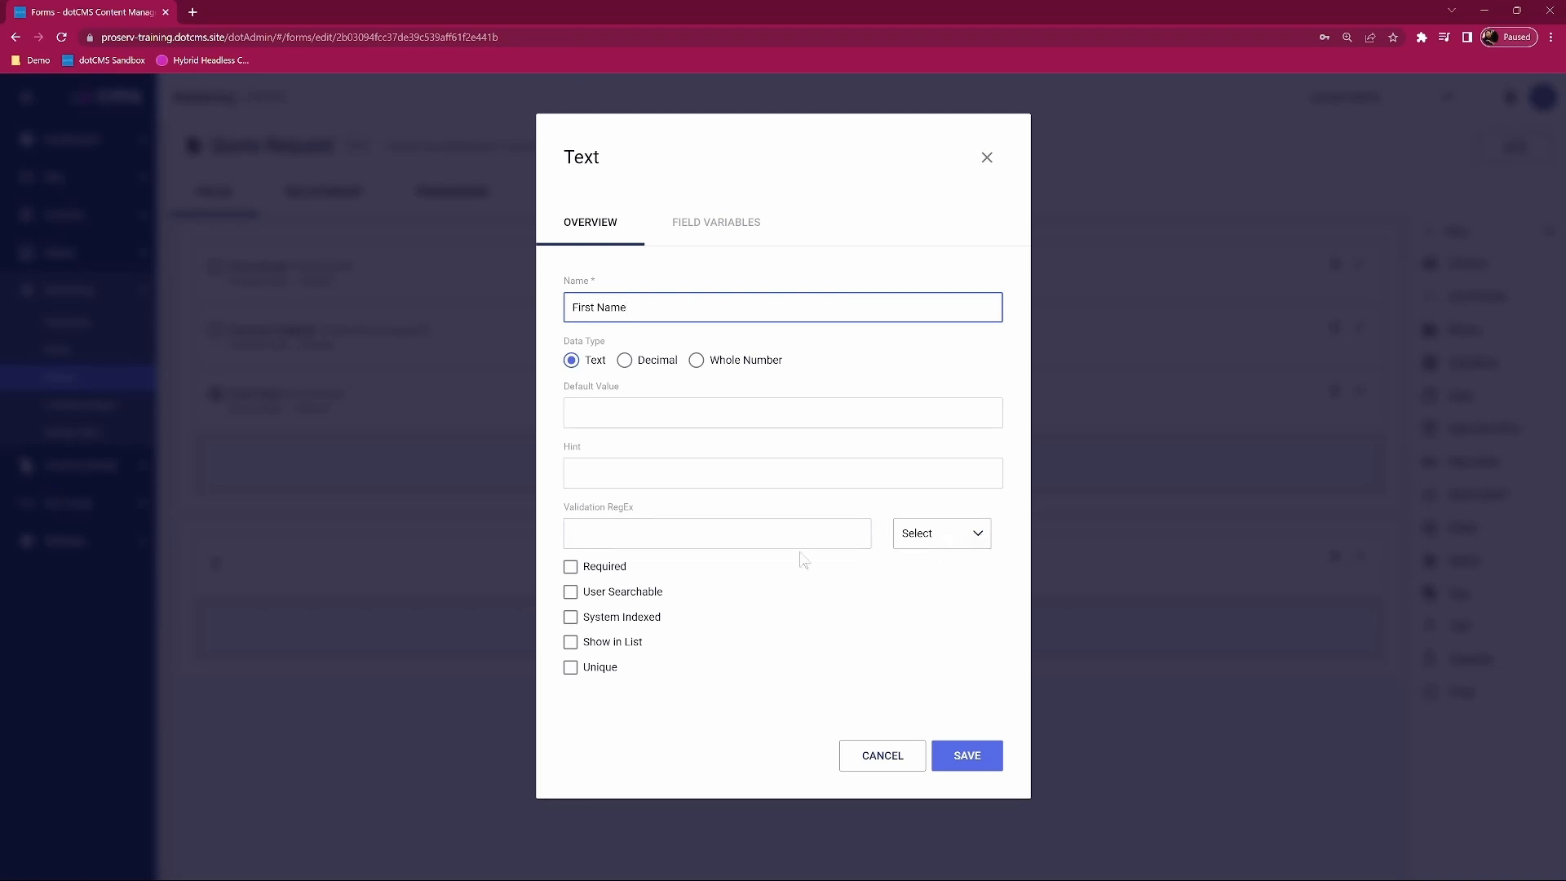
left_click(570, 568)
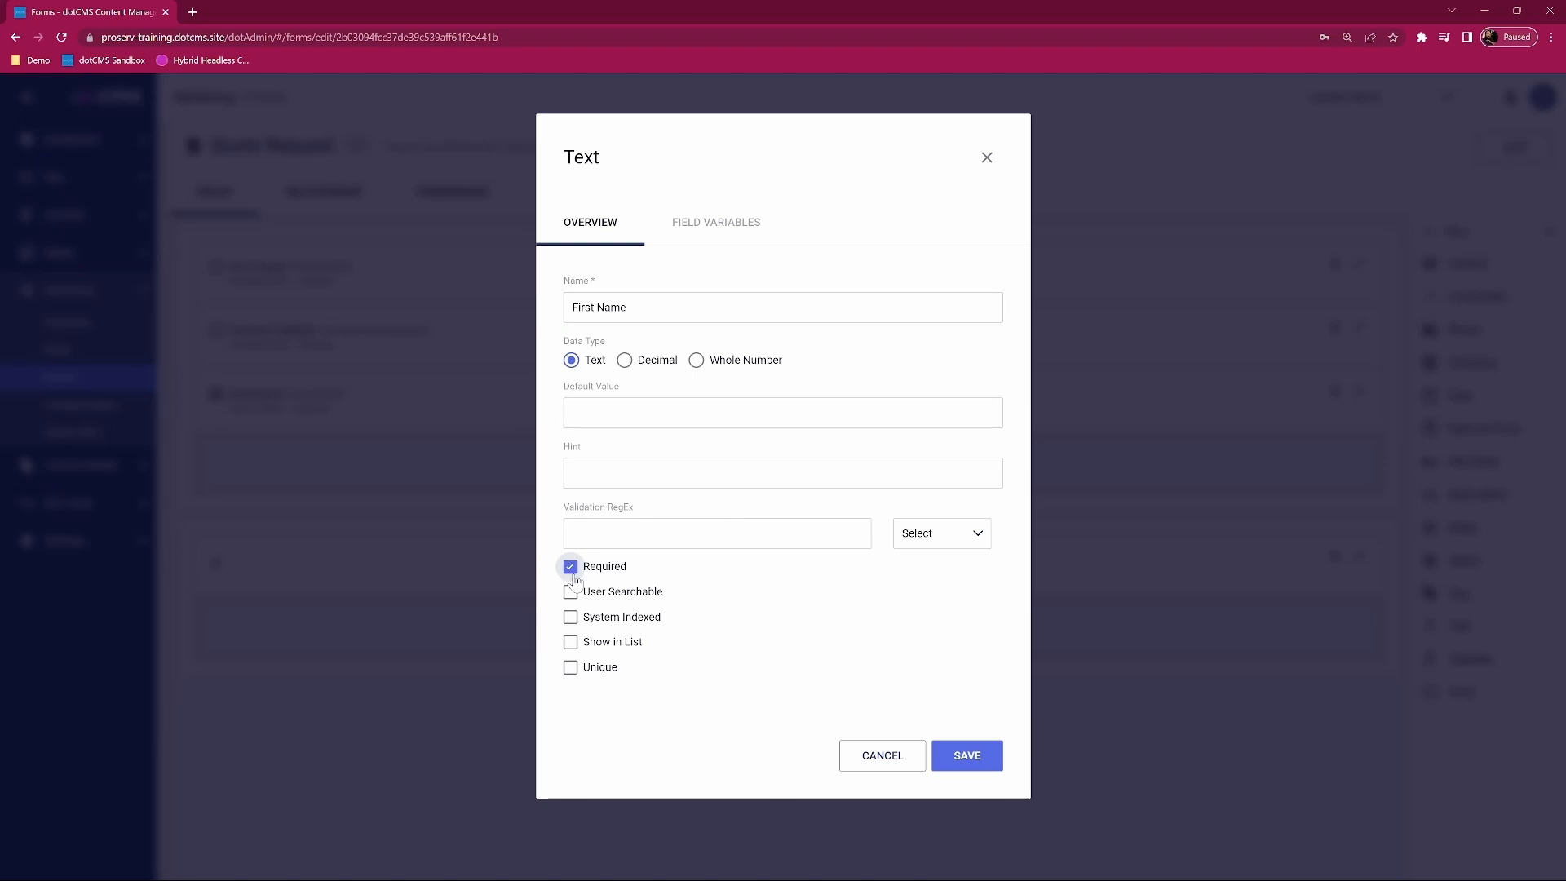
left_click(569, 620)
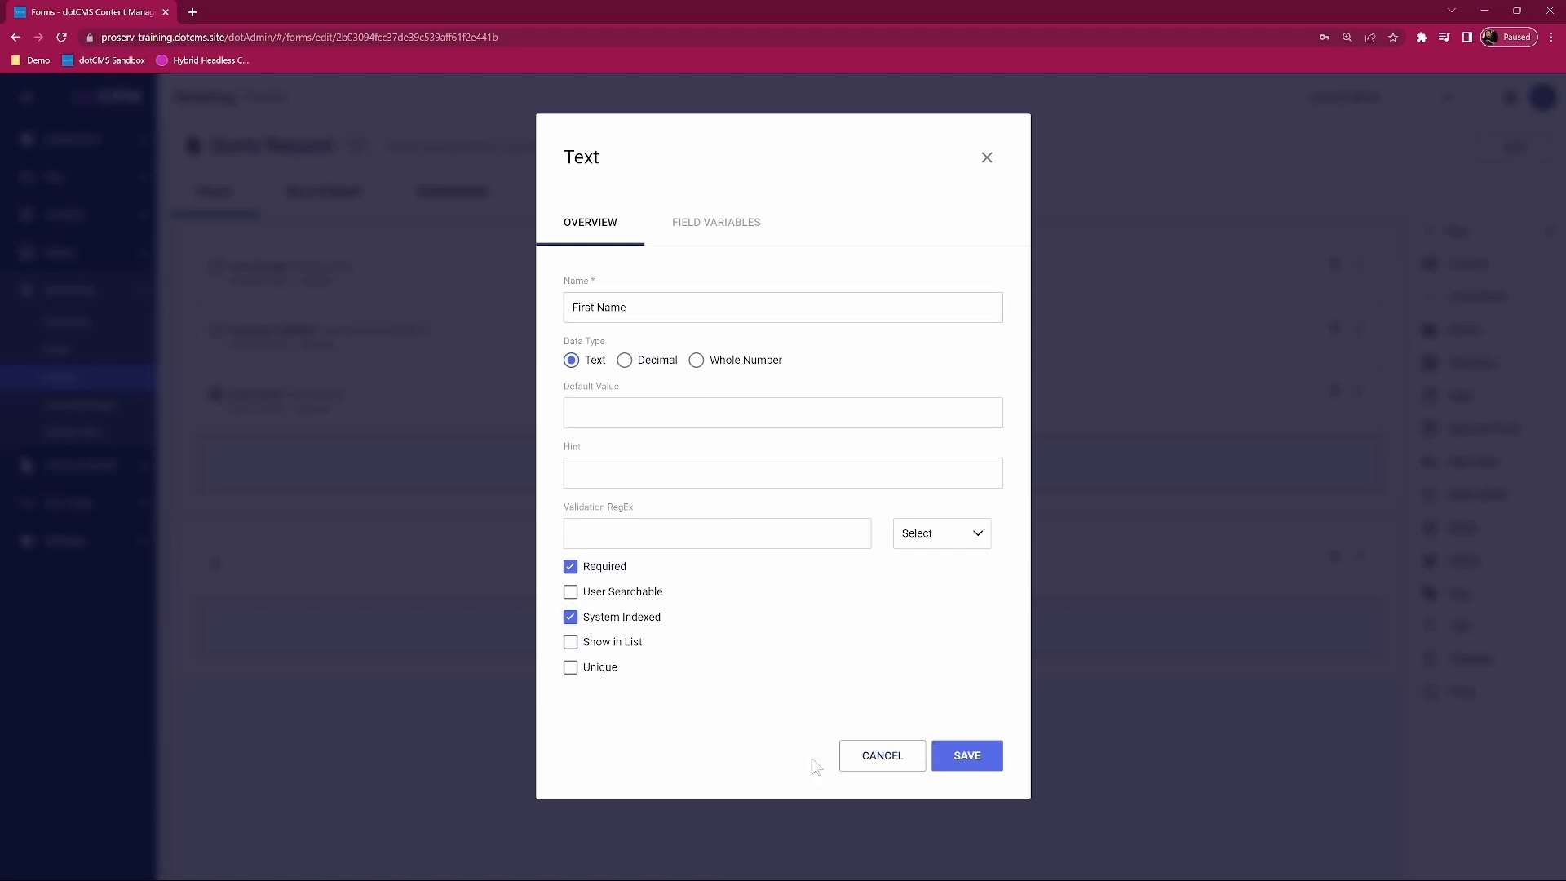
left_click(989, 761)
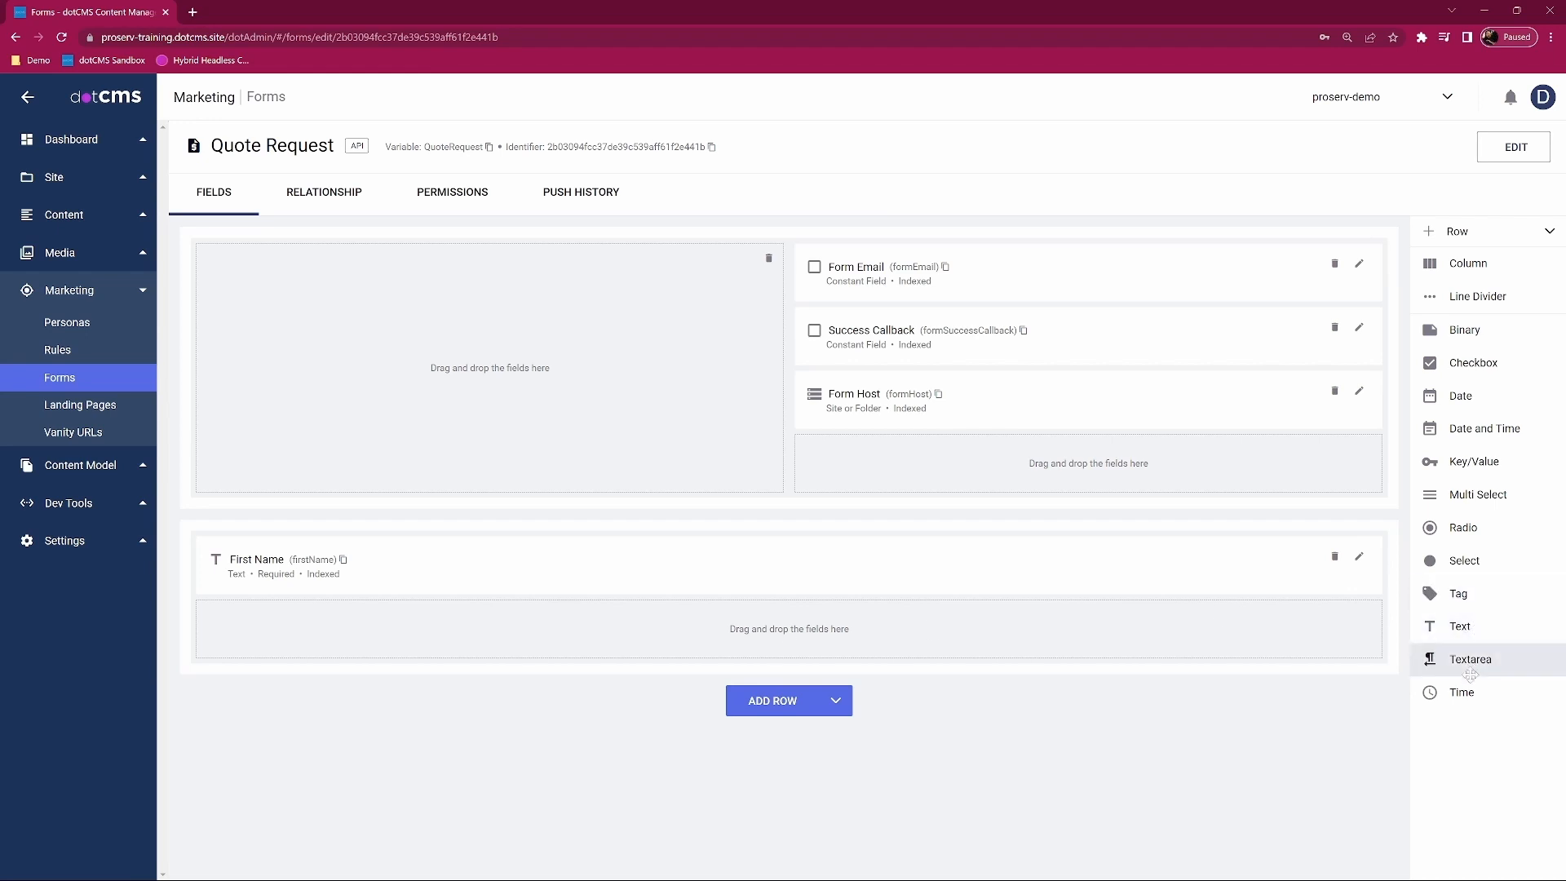
Step: Add a Date of Trip date field to the bottom row and save it
left_click_drag(1460, 396, 953, 650)
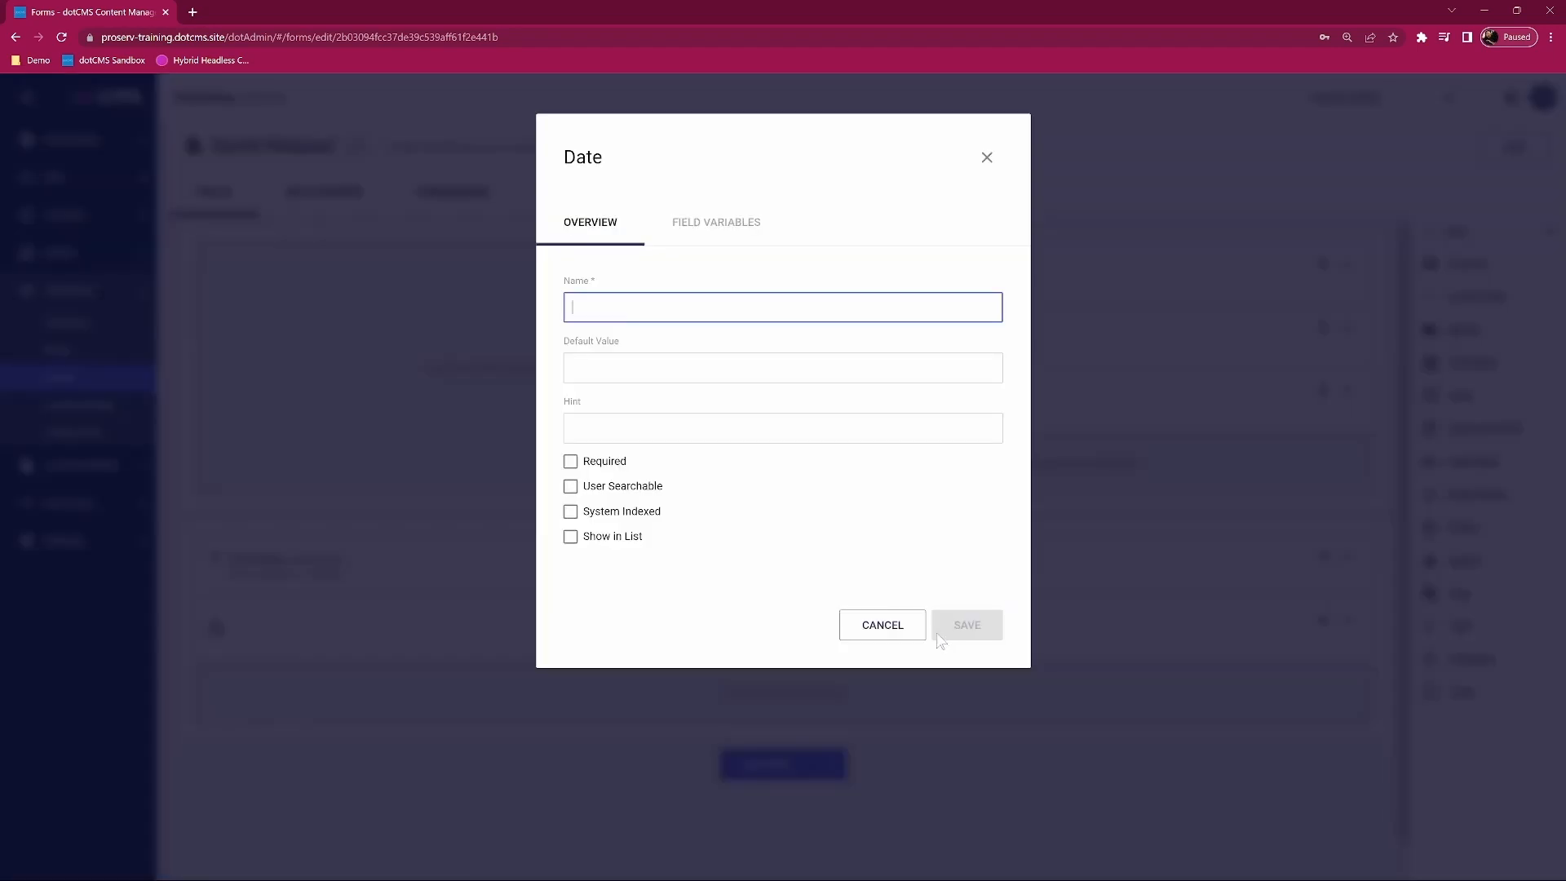
type("Date of Trip")
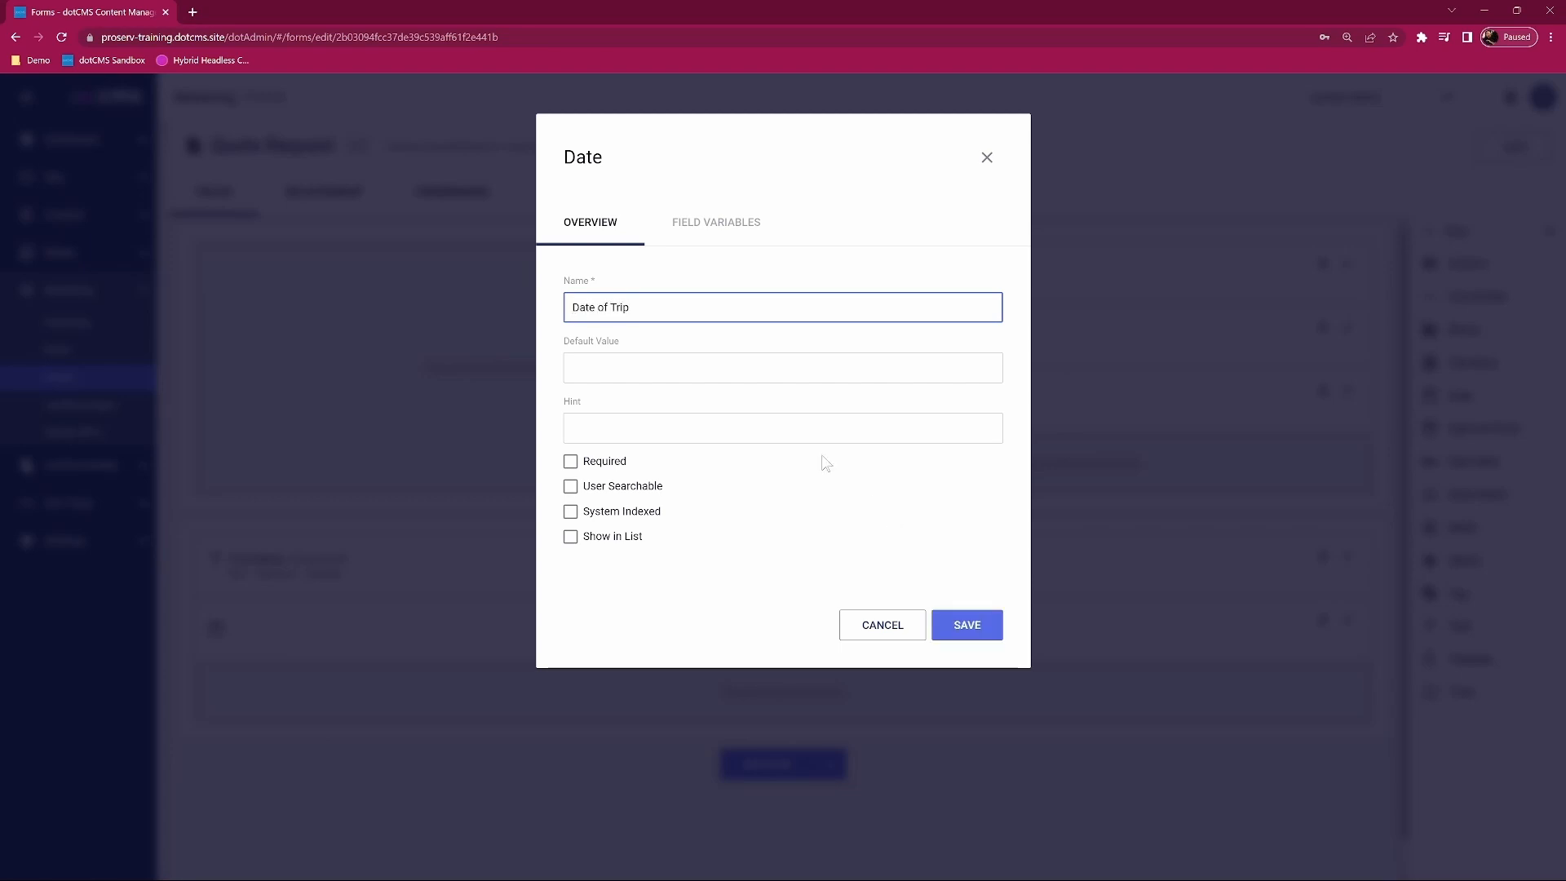
key("Tab")
left_click(619, 477)
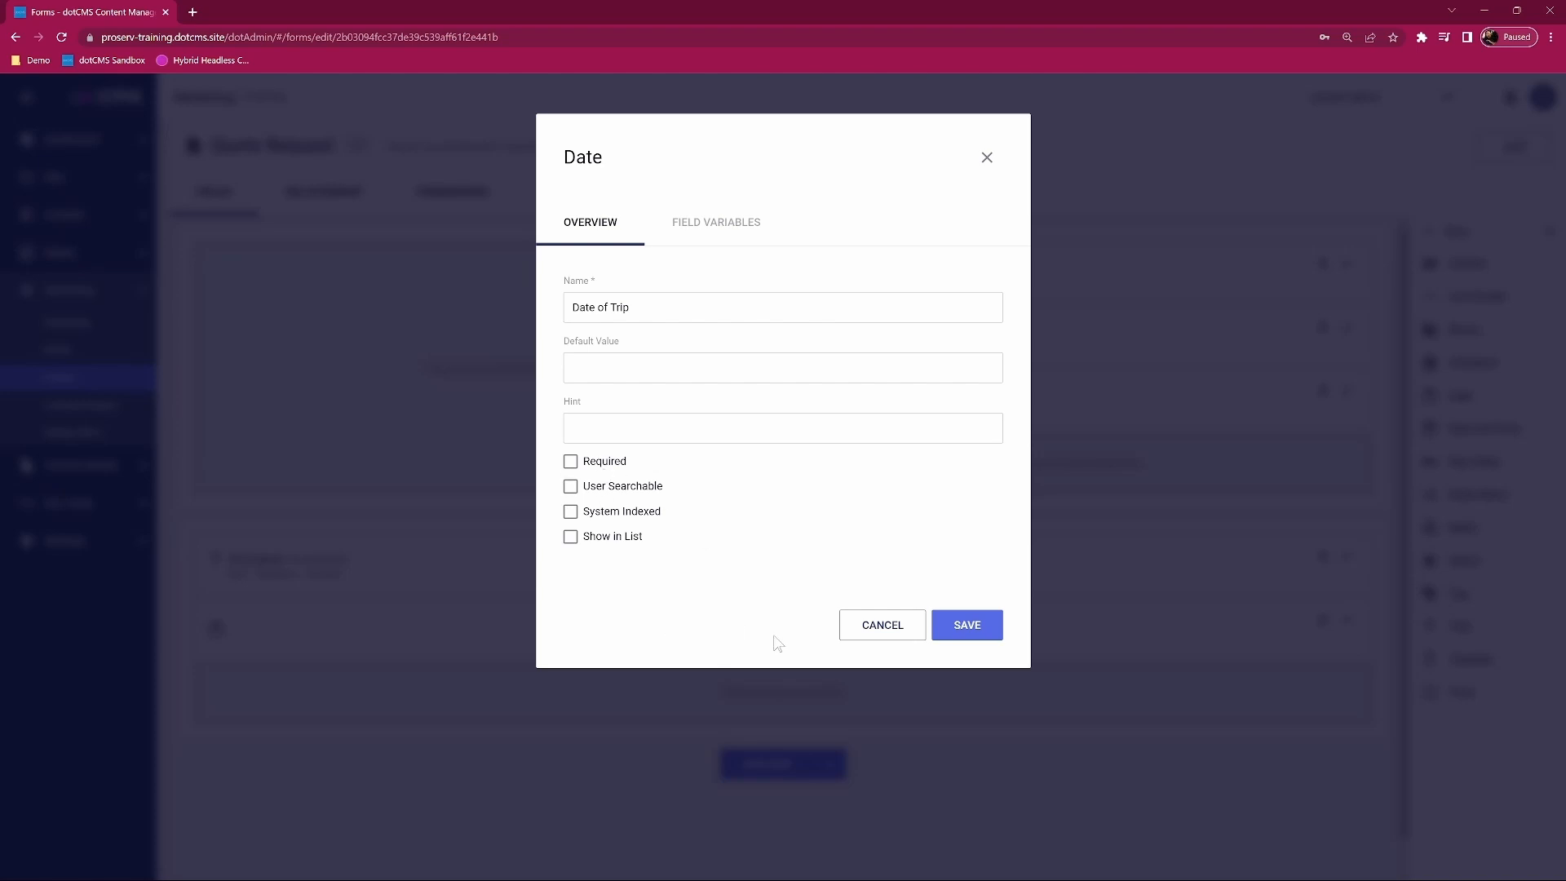
left_click(981, 630)
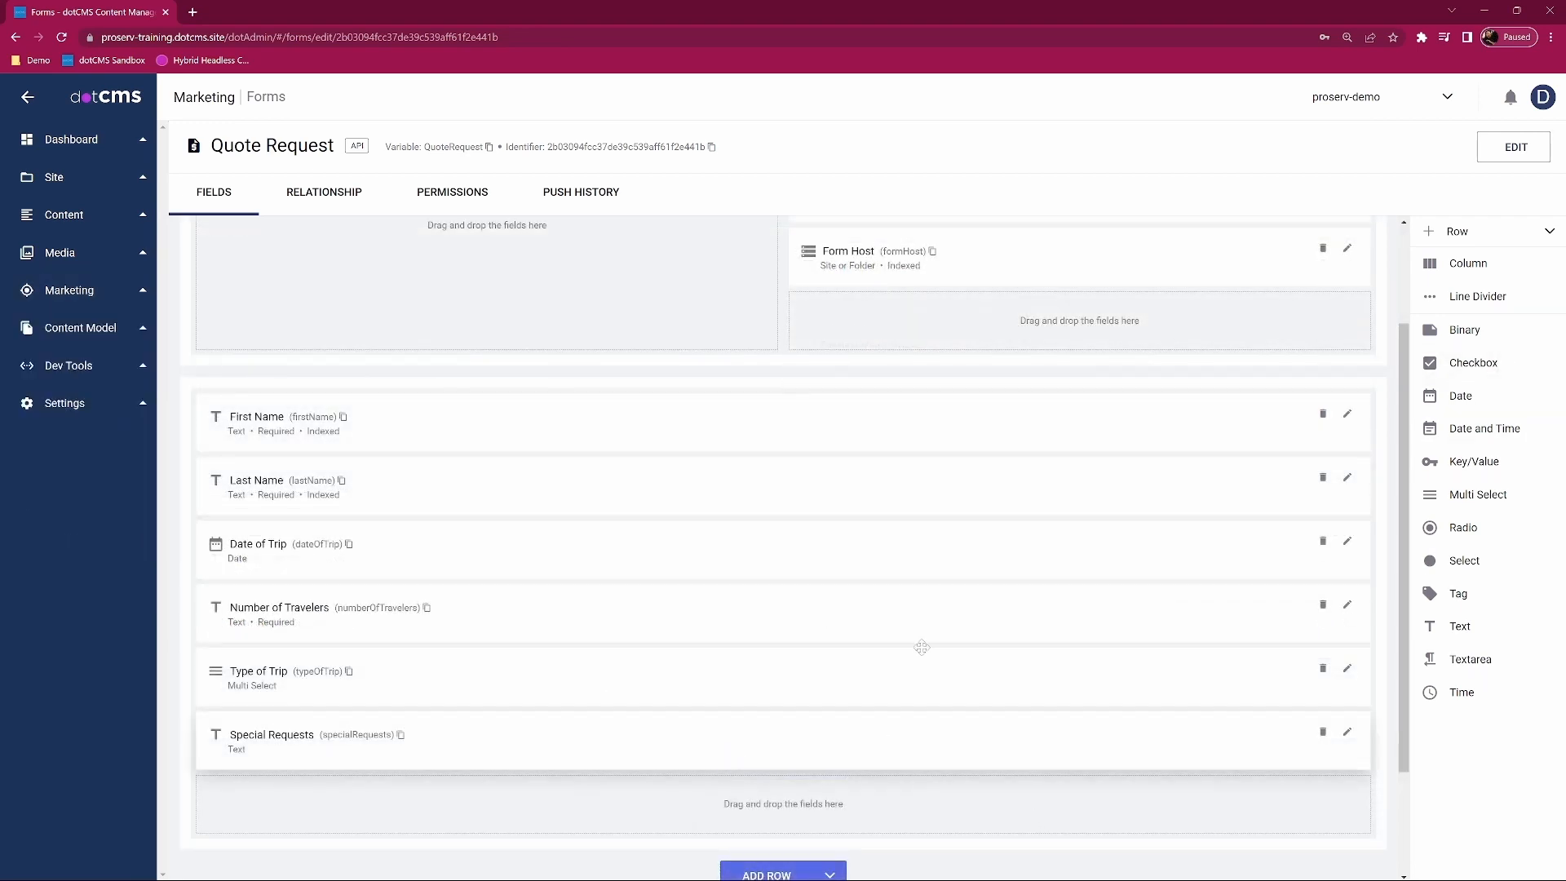
Step: Browse to the Training folder in the Site Browser
scroll(840, 601, "up", 2)
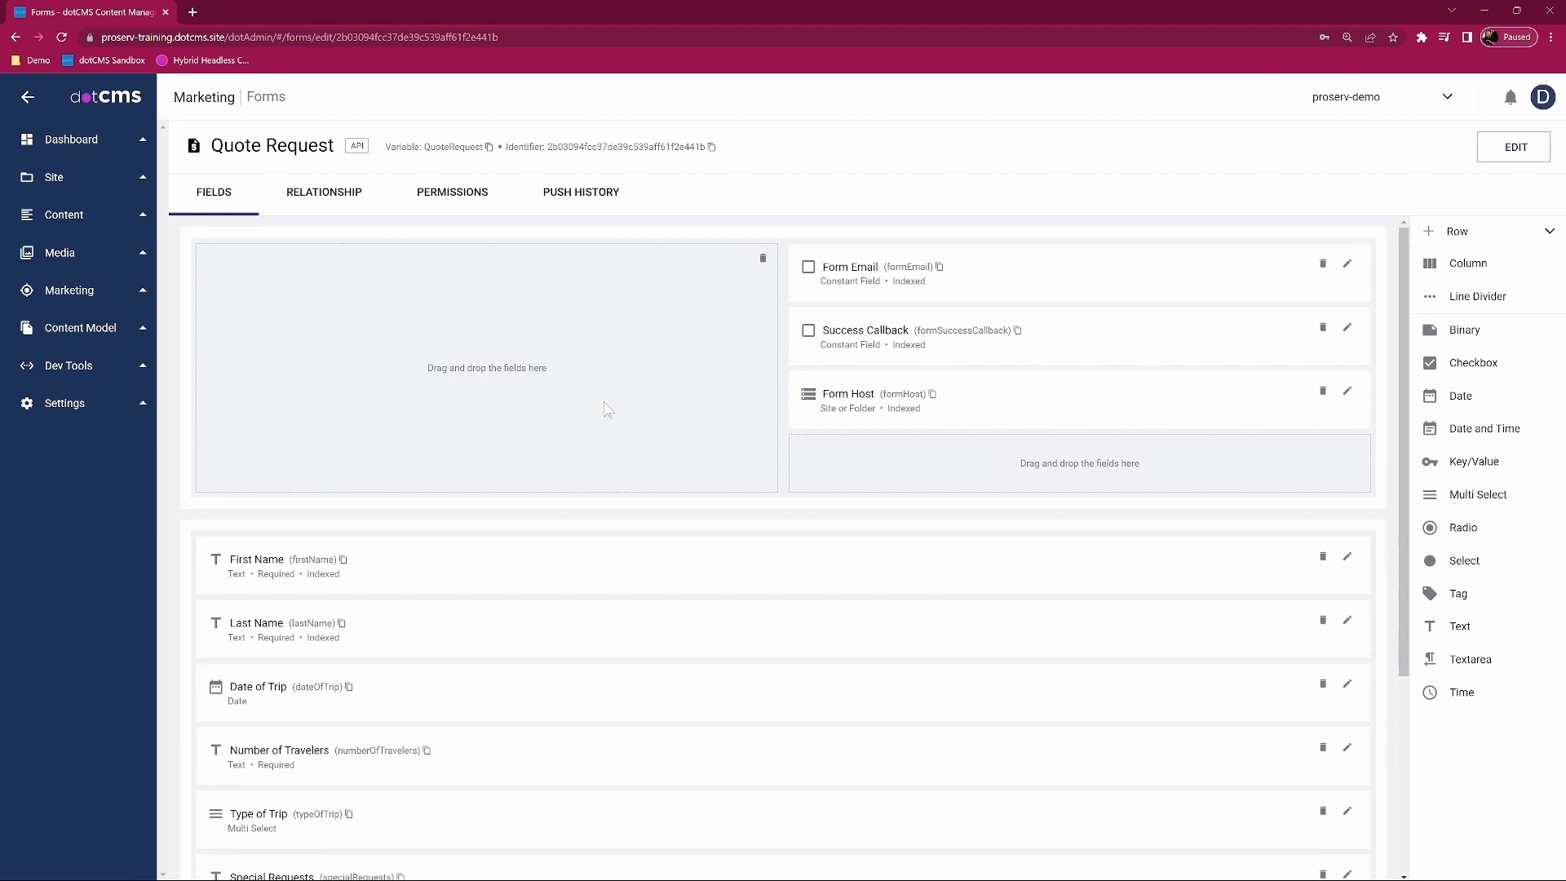
left_click(65, 180)
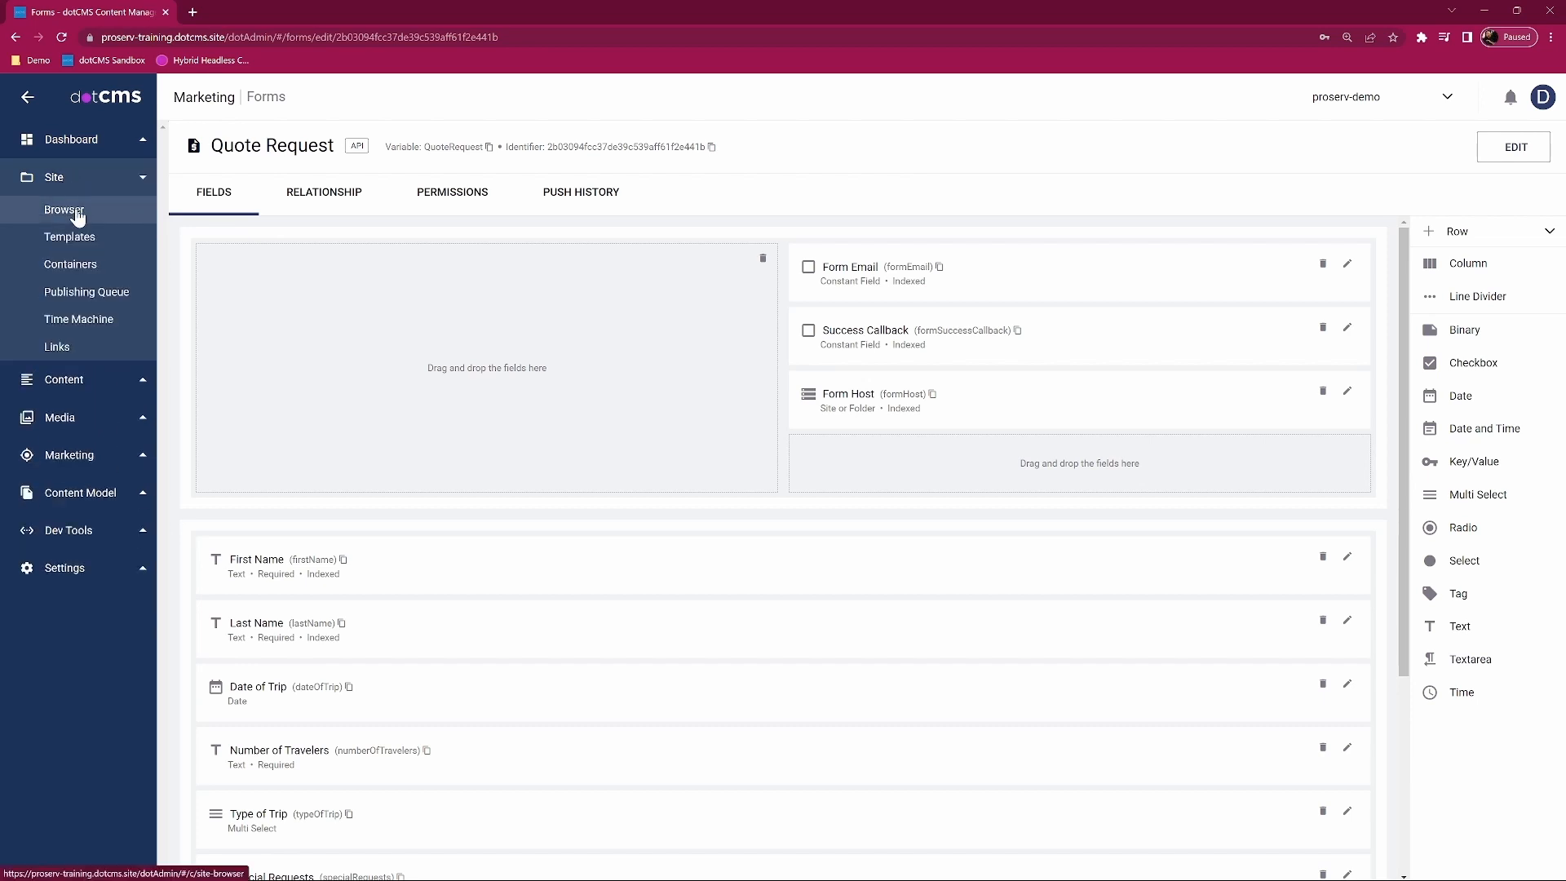
left_click(76, 212)
left_click(221, 162)
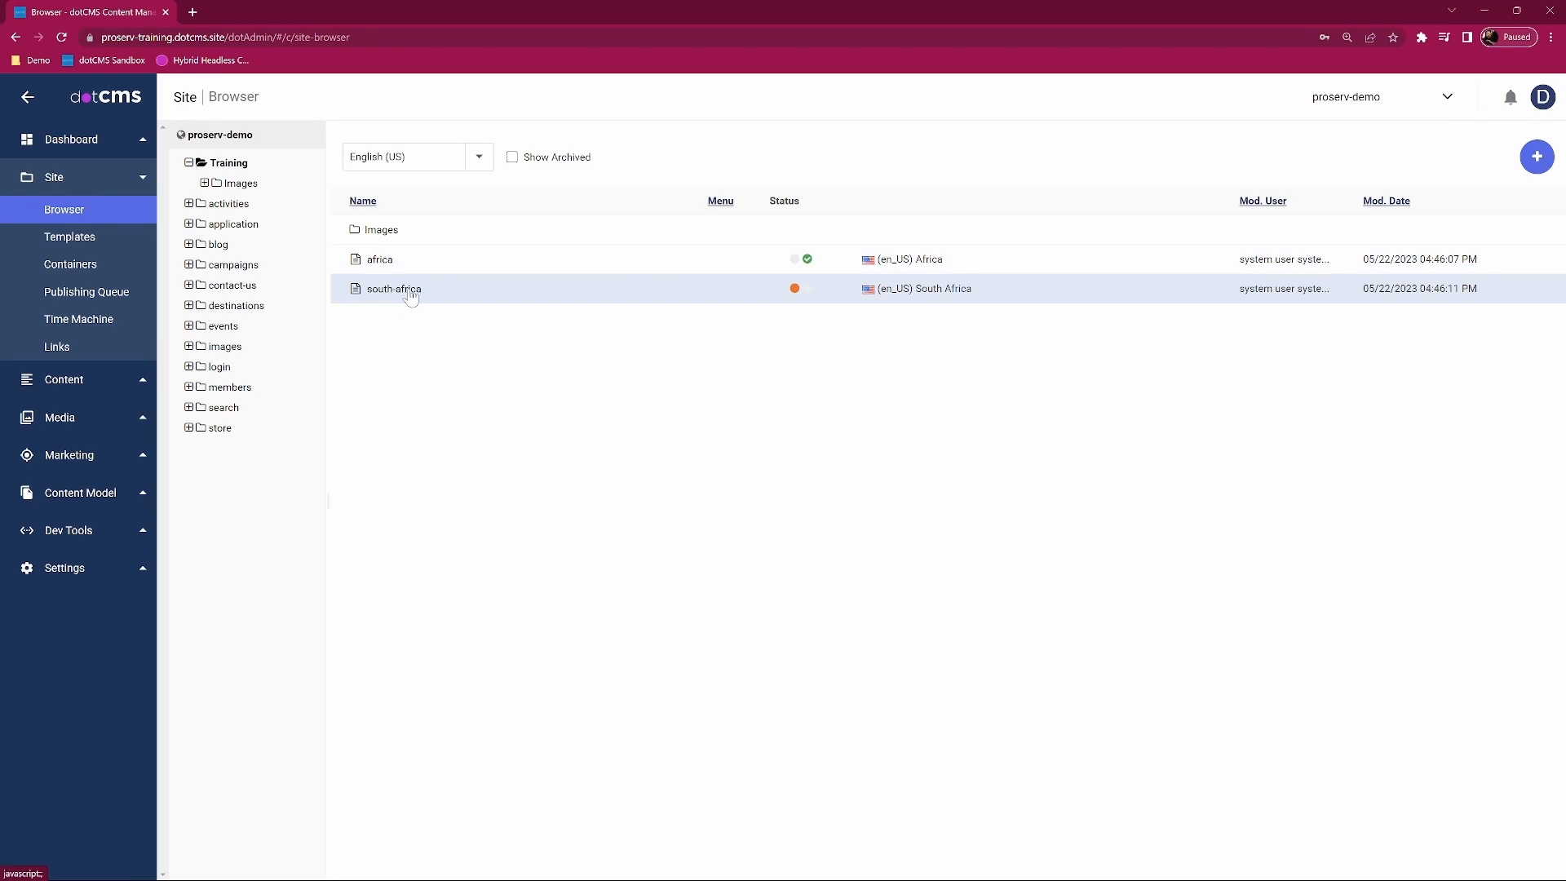
left_click(414, 295)
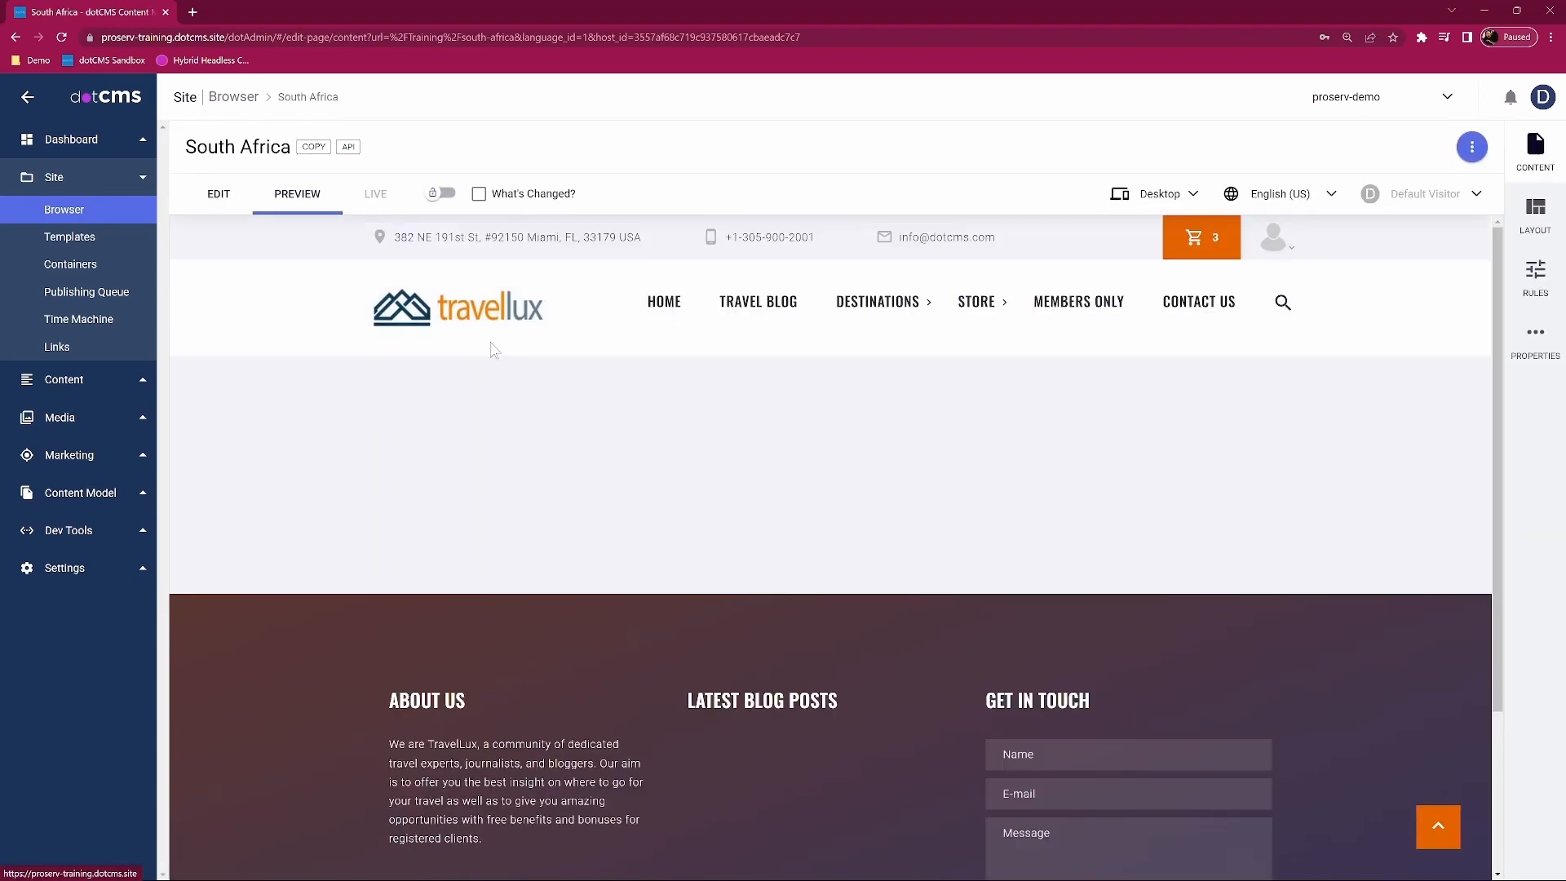
key("alt+Left")
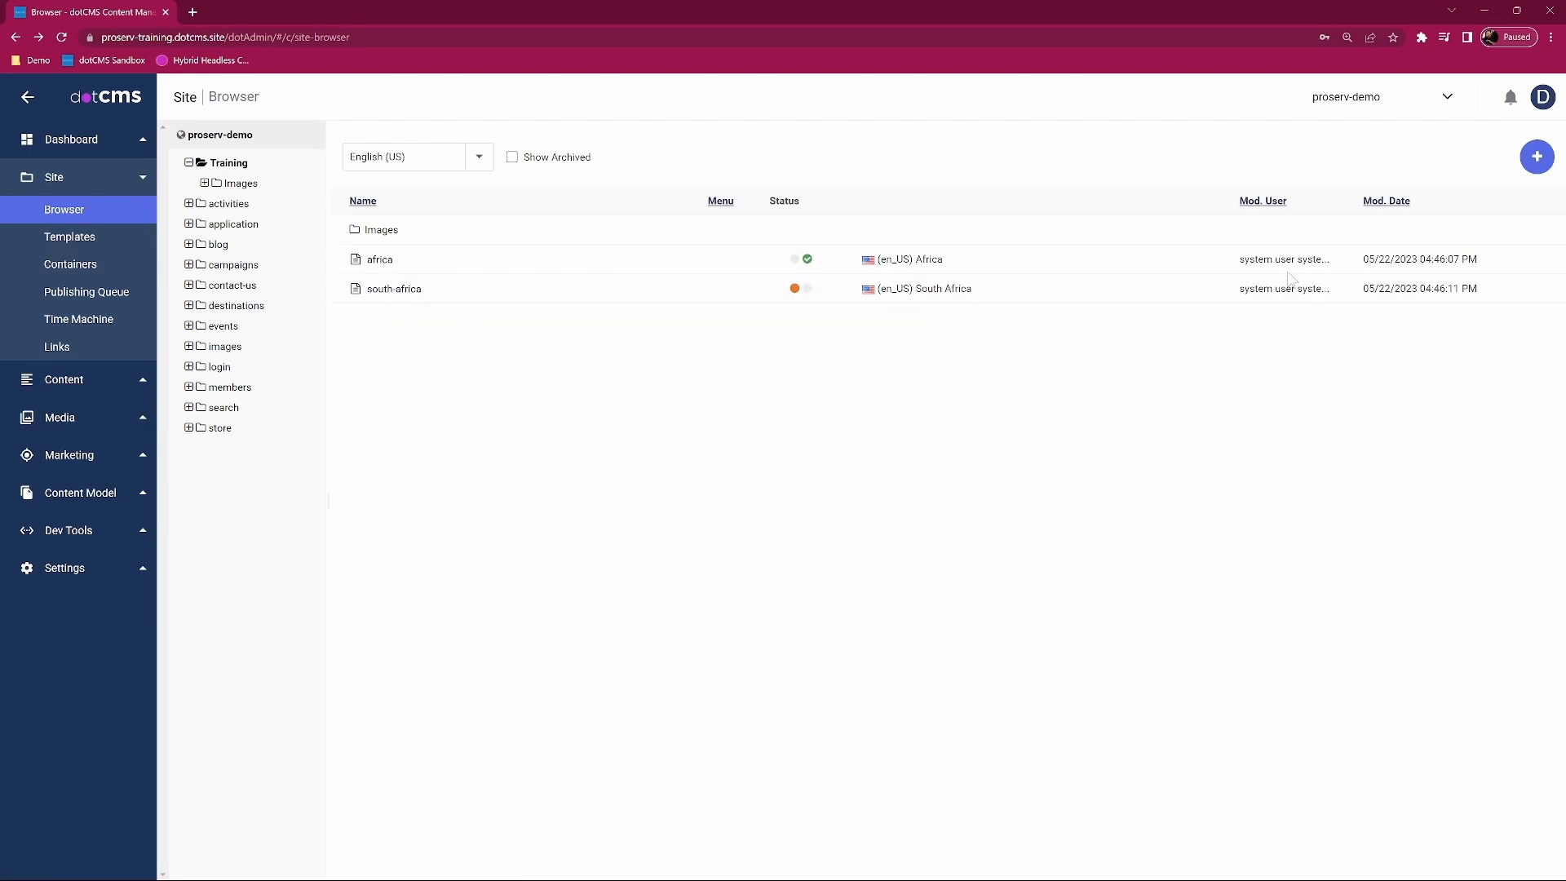
Step: Create and publish a Page-type page titled Quote Request with URL quote-request
left_click(1537, 156)
left_click(1415, 206)
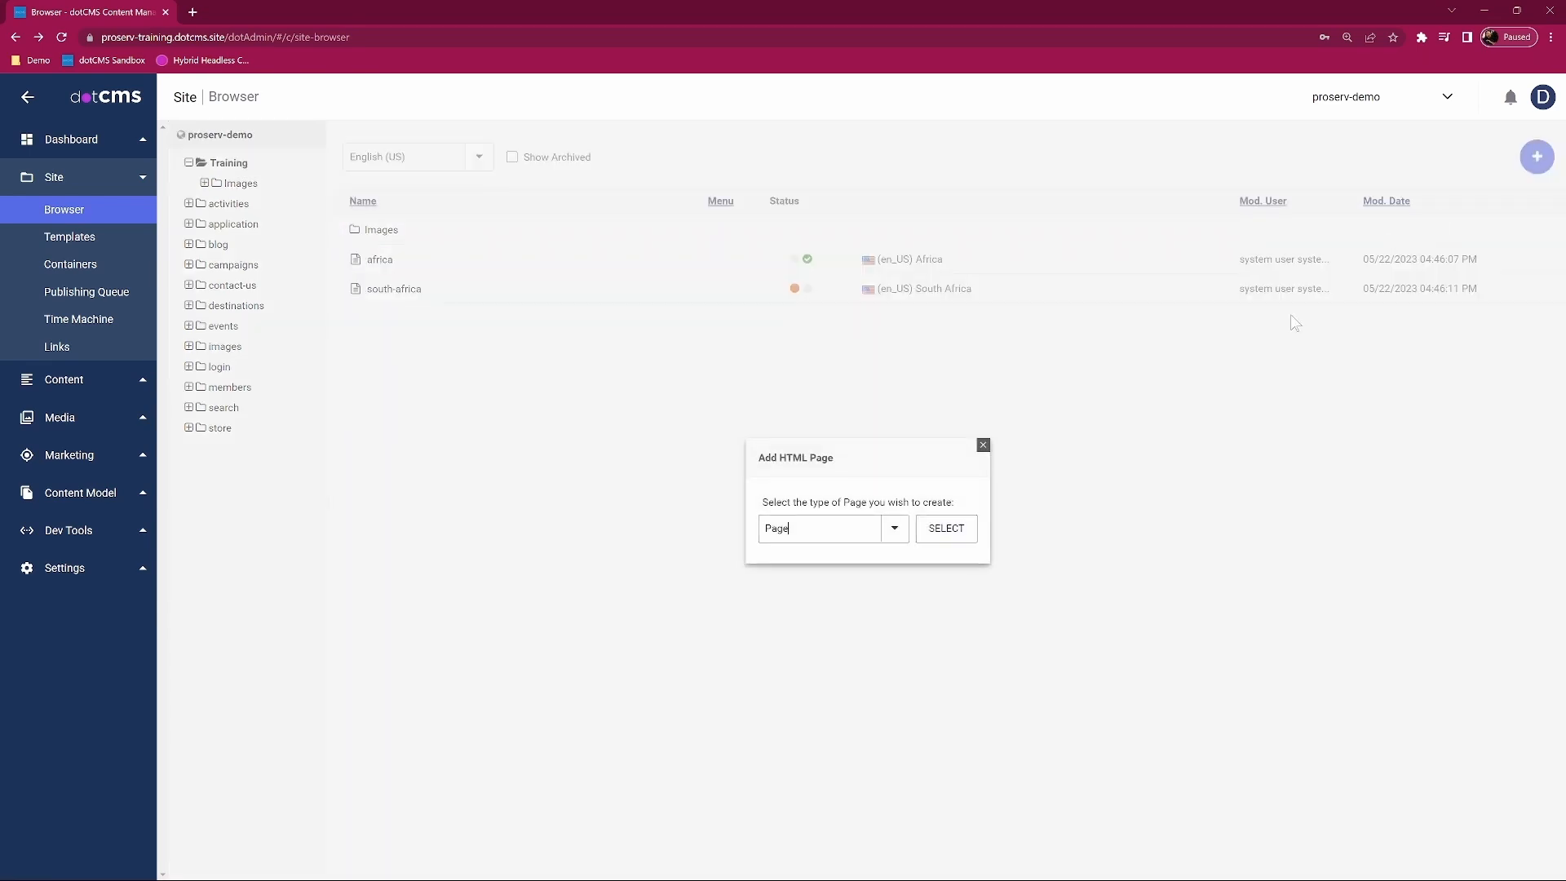
left_click(948, 528)
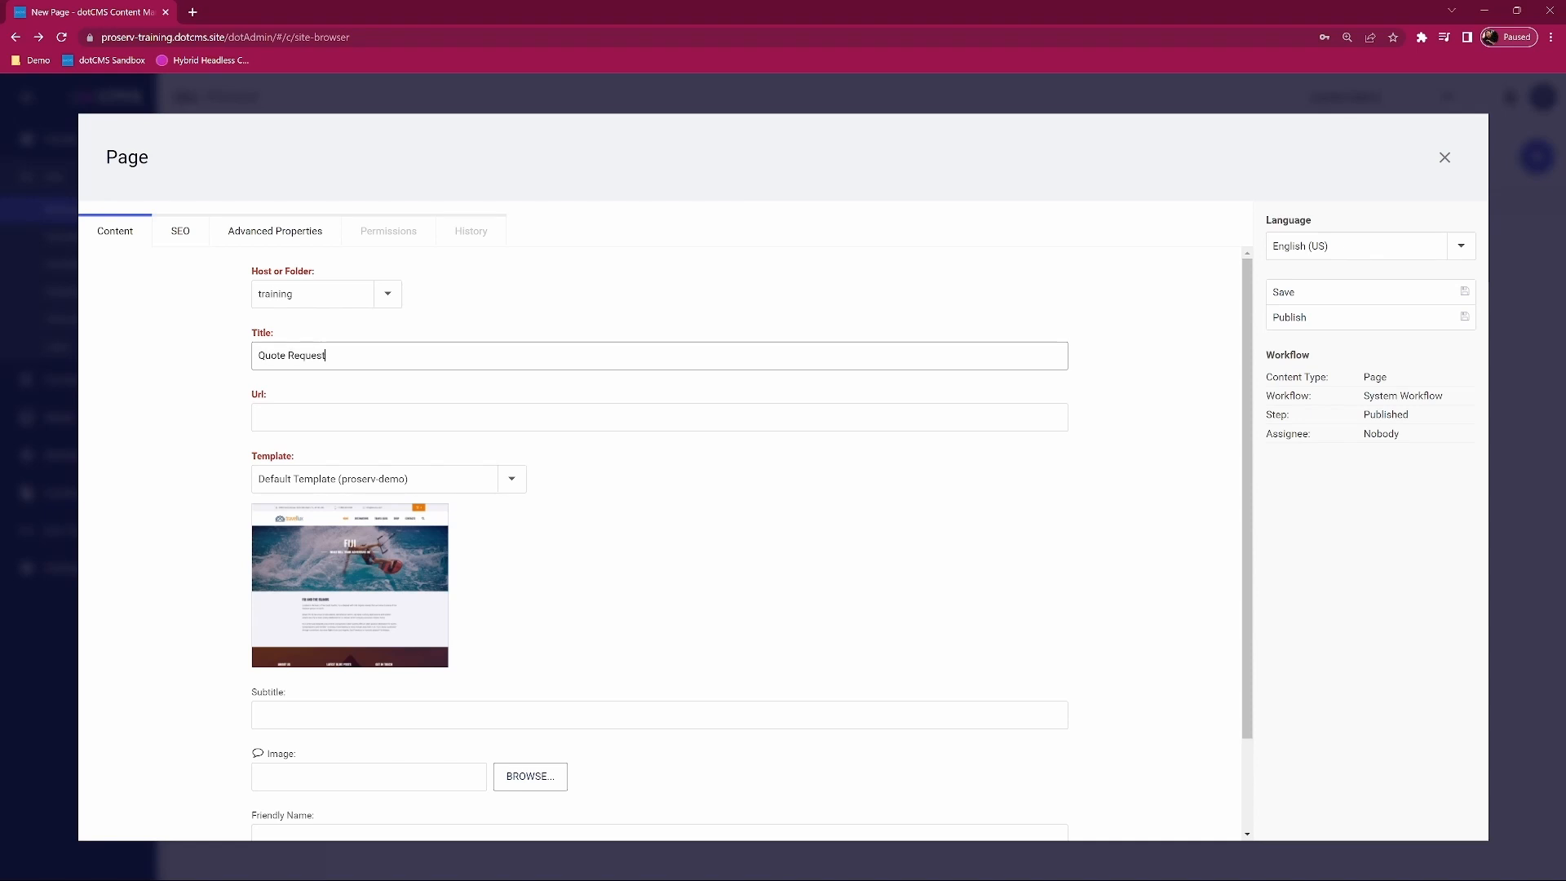
left_click(658, 486)
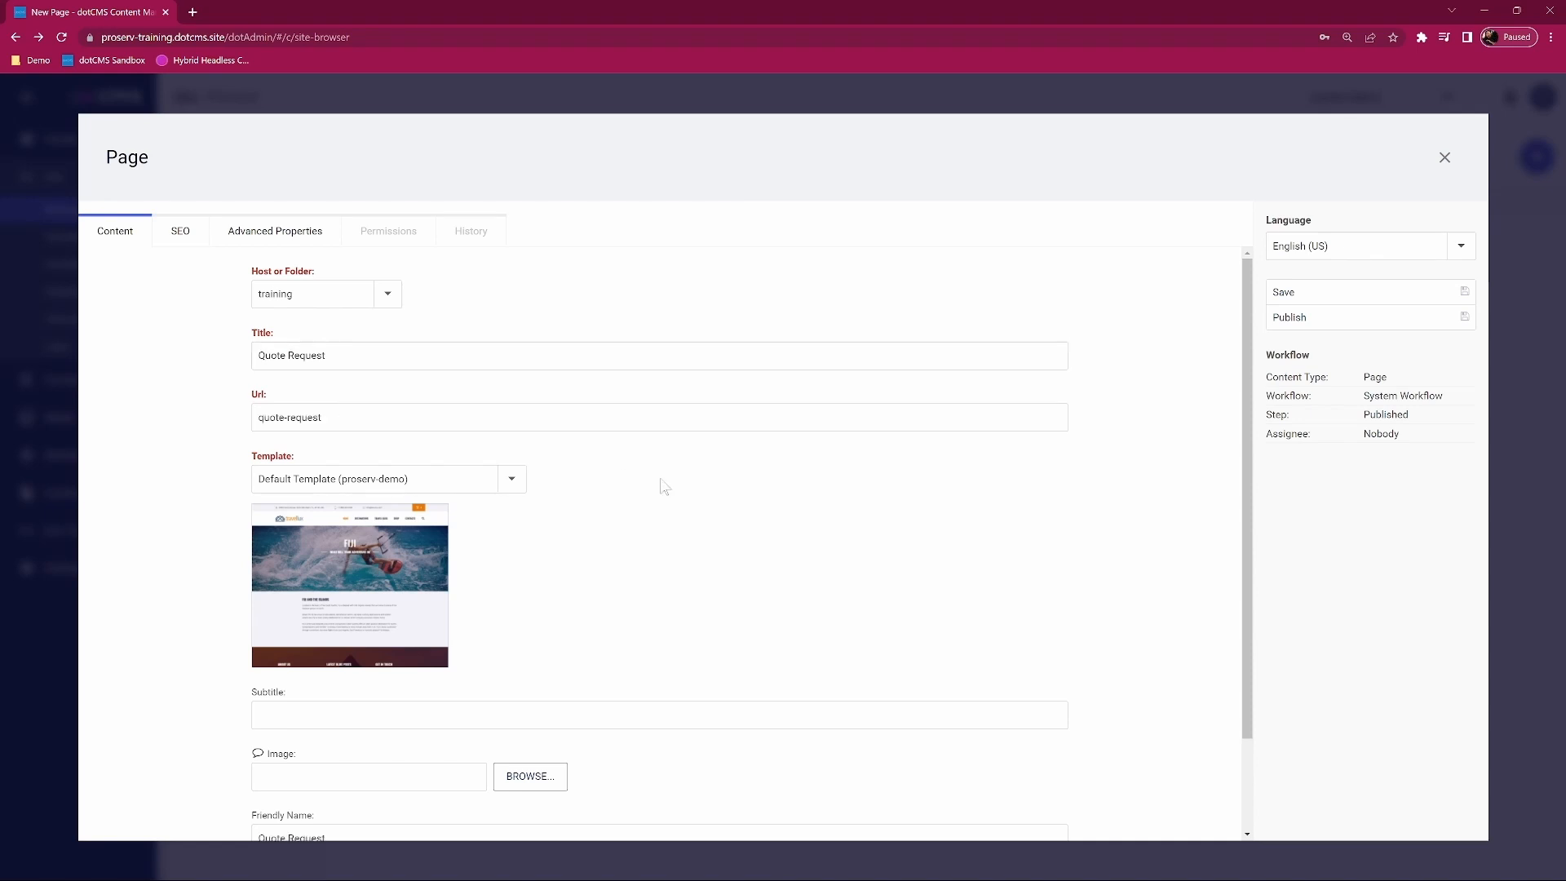
left_click(1321, 318)
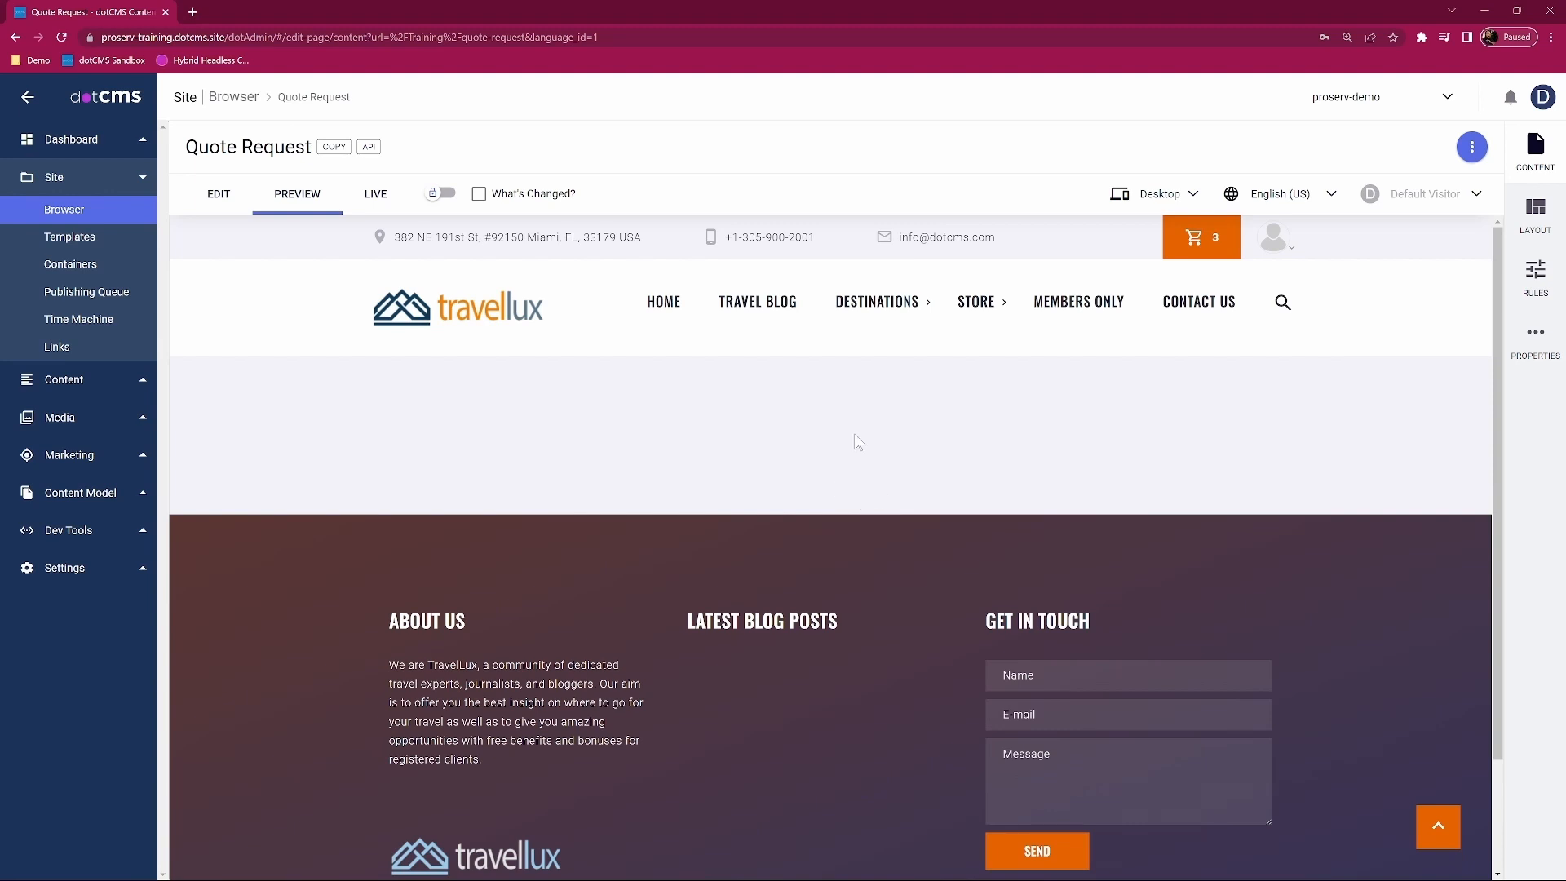
Step: In edit mode, drop the Quote Request form into the page container
left_click(217, 194)
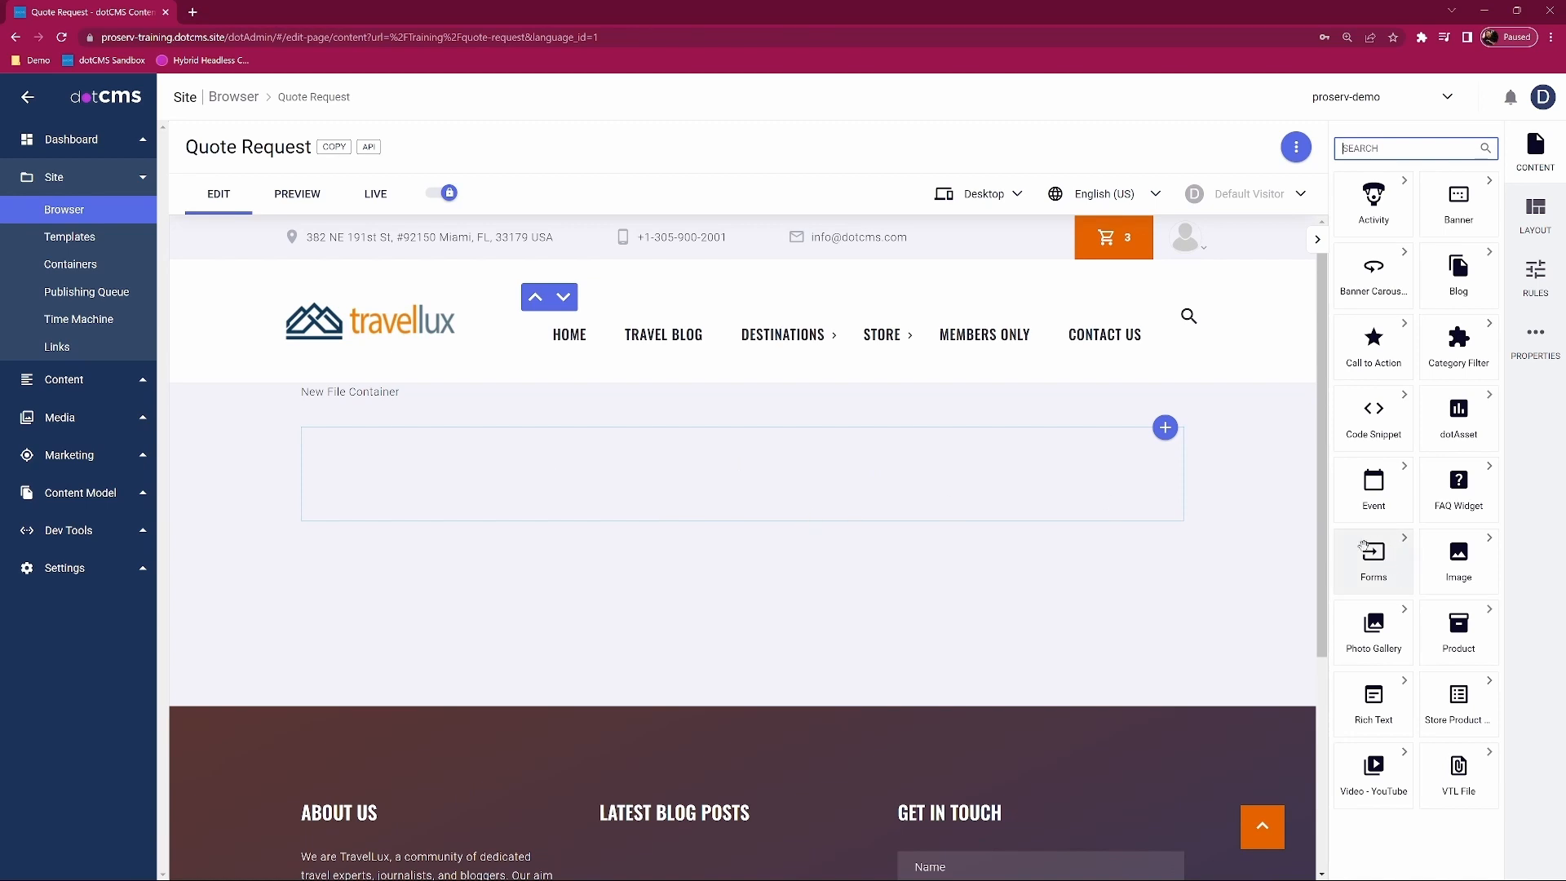
left_click(1407, 544)
left_click_drag(1412, 238, 783, 473)
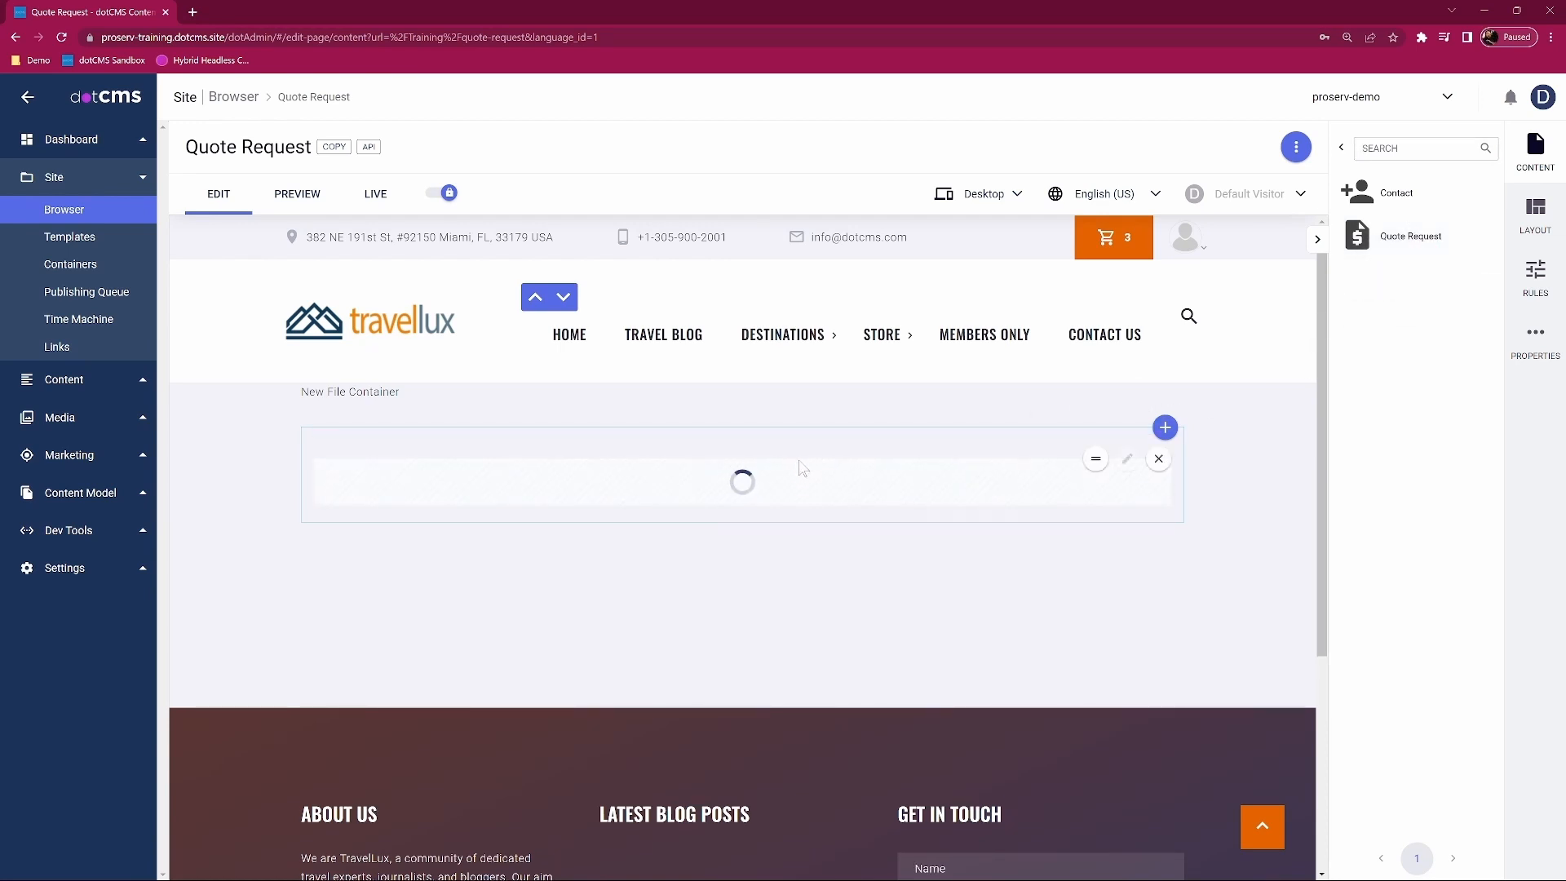
scroll(690, 481, "down", 4)
scroll(659, 669, "up", 2)
scroll(659, 669, "up", 1)
scroll(659, 669, "up", 2)
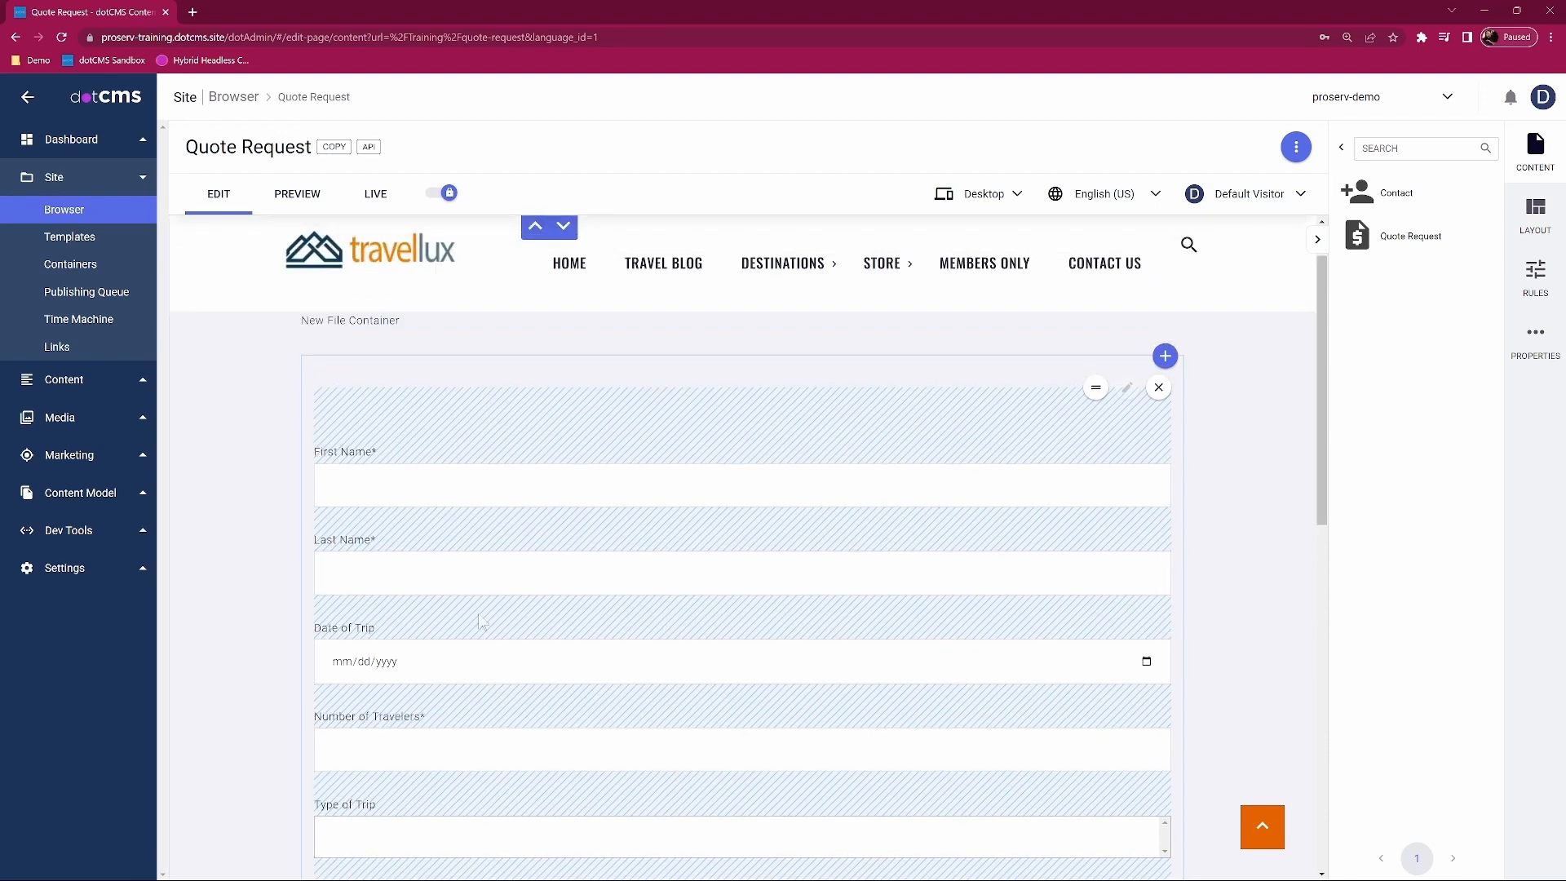
scroll(546, 648, "down", 2)
scroll(362, 594, "down", 1)
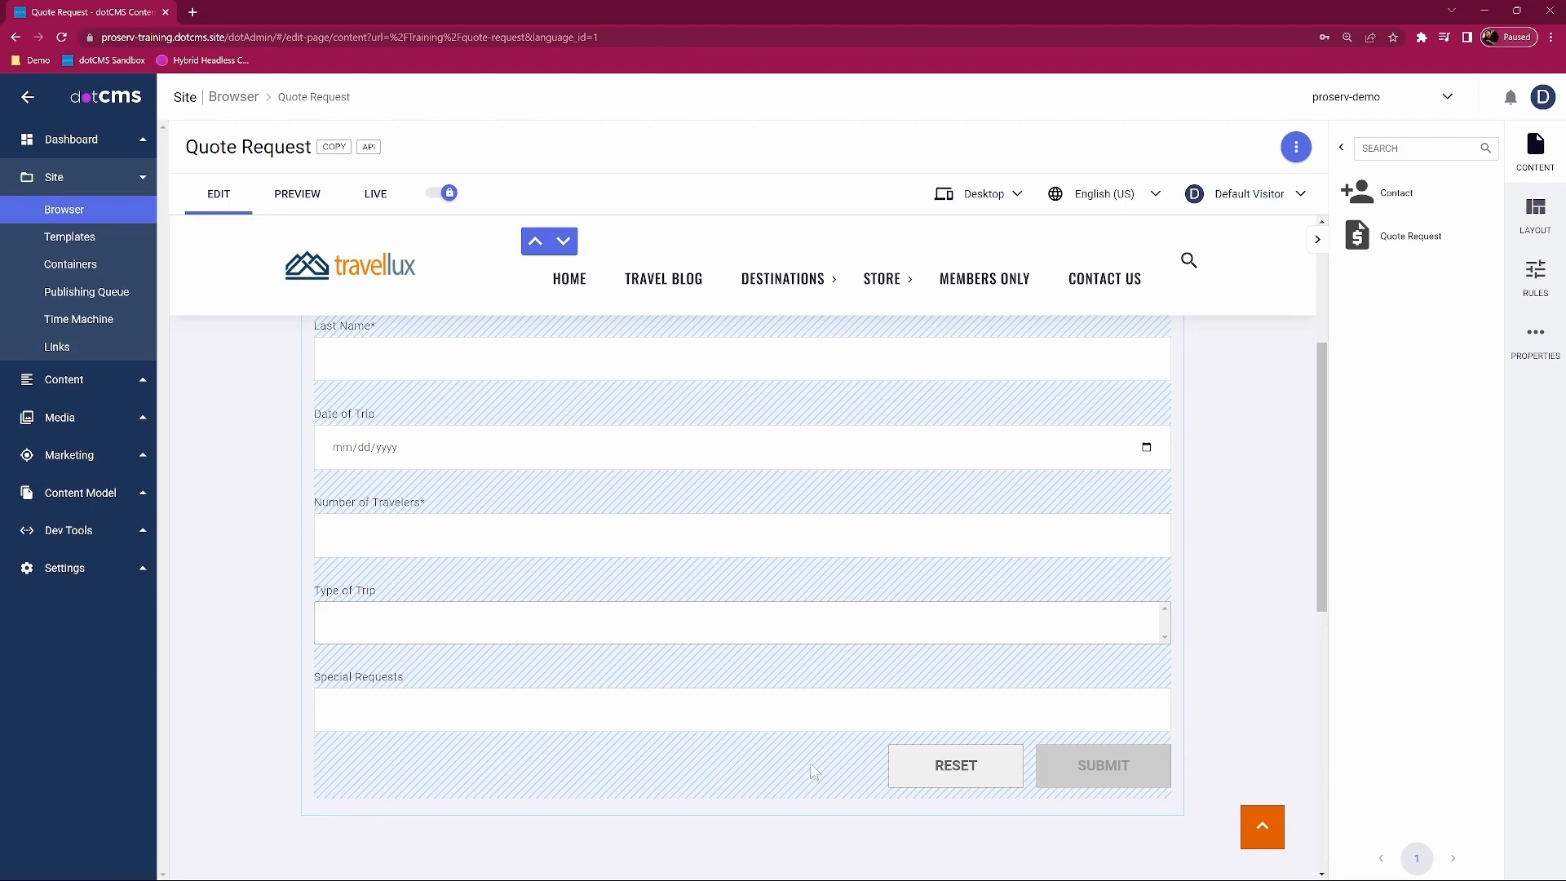
scroll(795, 742, "up", 4)
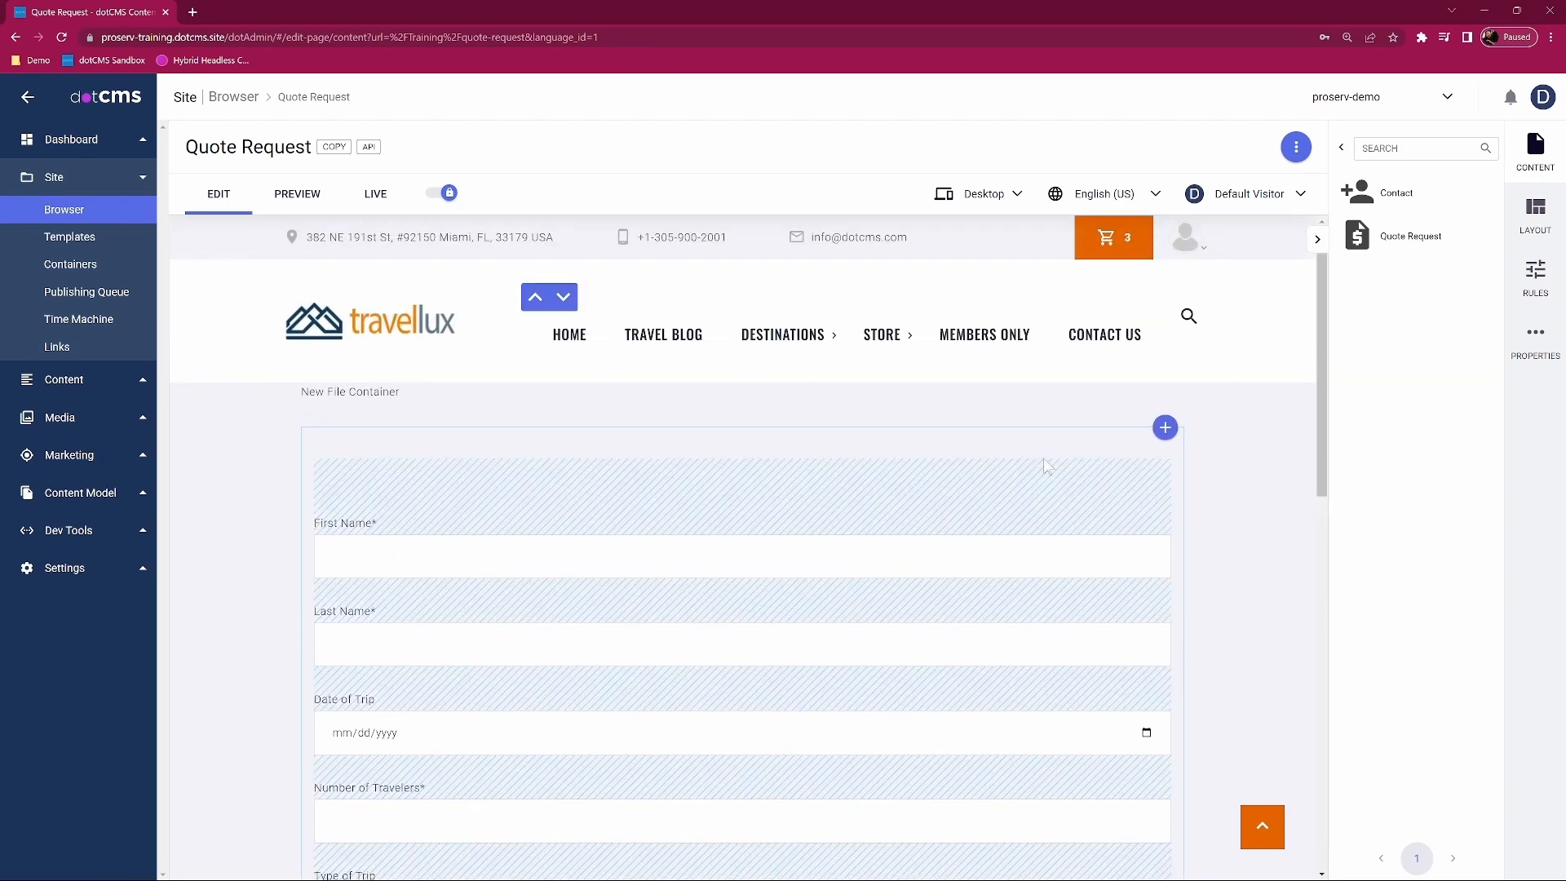
Step: Publish the page and check the form's travel fields in the preview
left_click(1297, 151)
left_click(1297, 151)
left_click(1297, 151)
left_click(1297, 151)
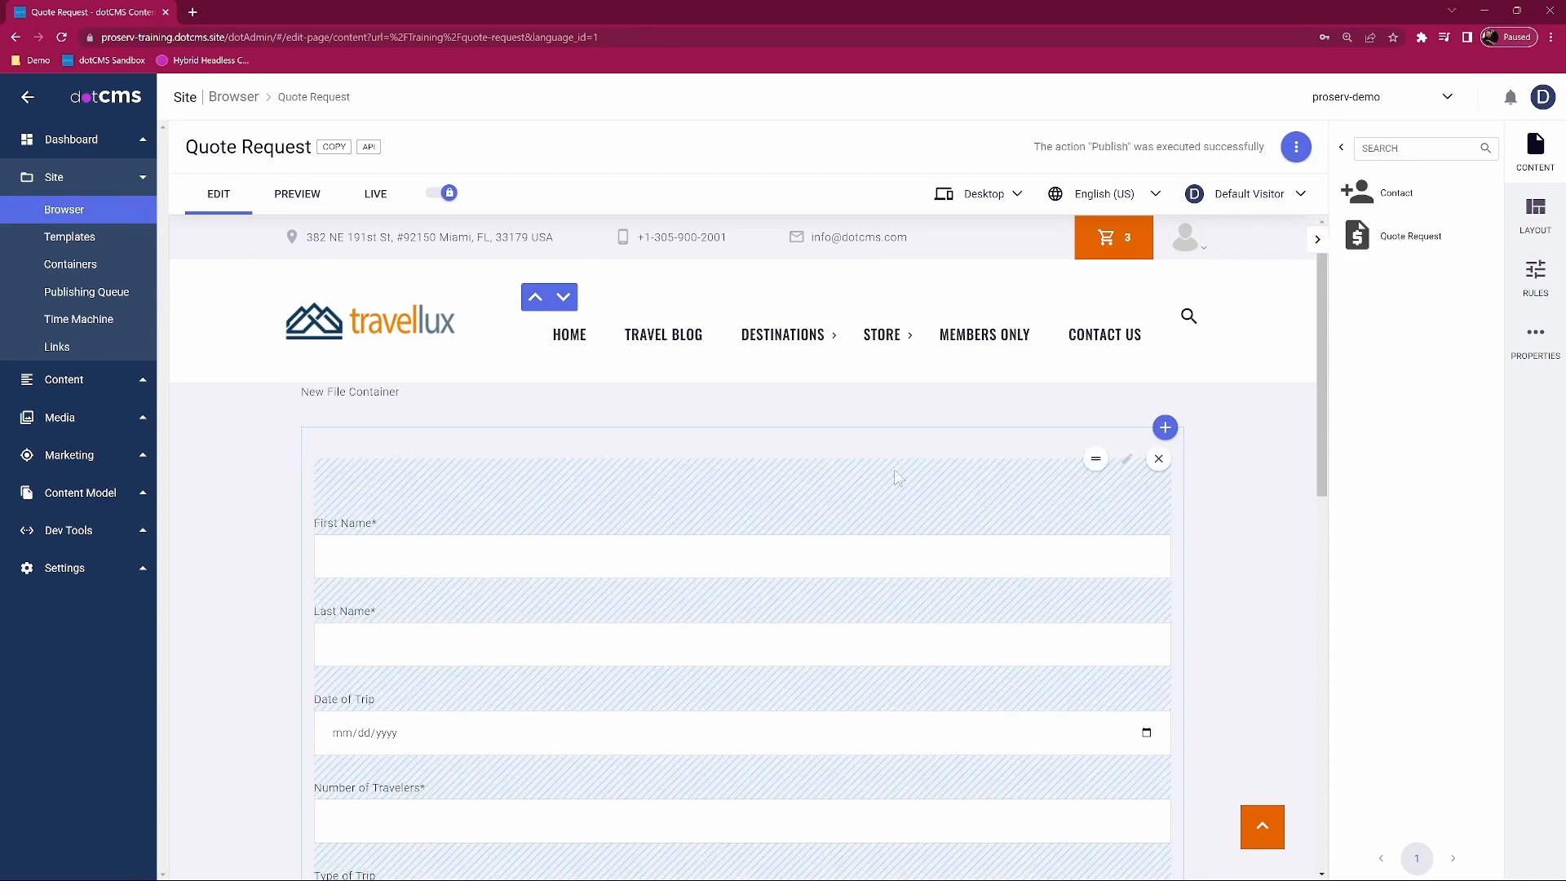
scroll(340, 475, "down", 1)
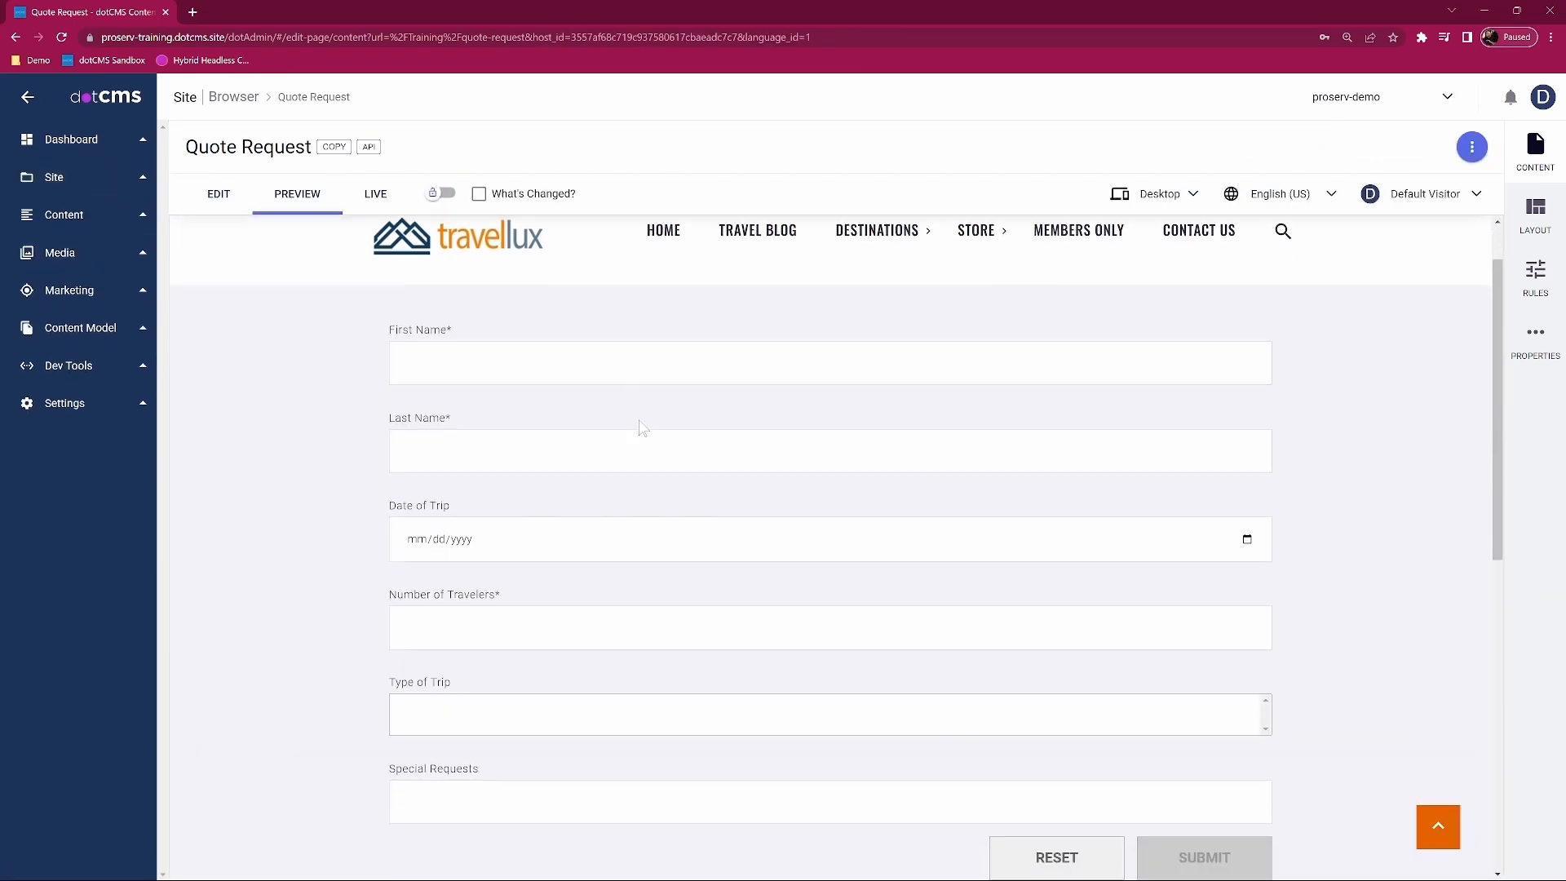
scroll(542, 486, "down", 1)
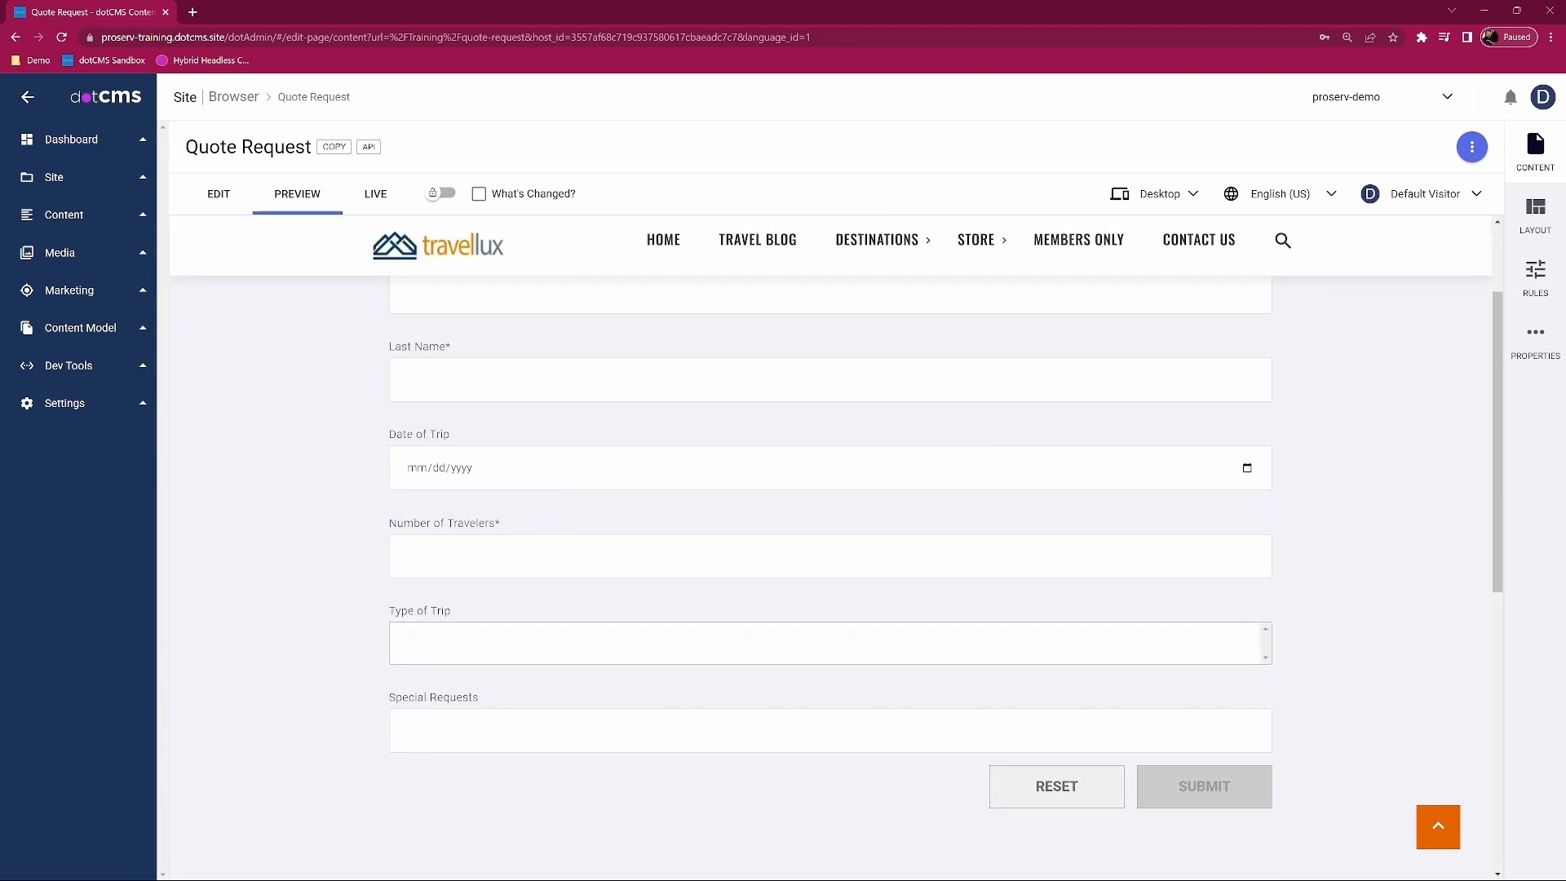
scroll(783, 526, "up", 1)
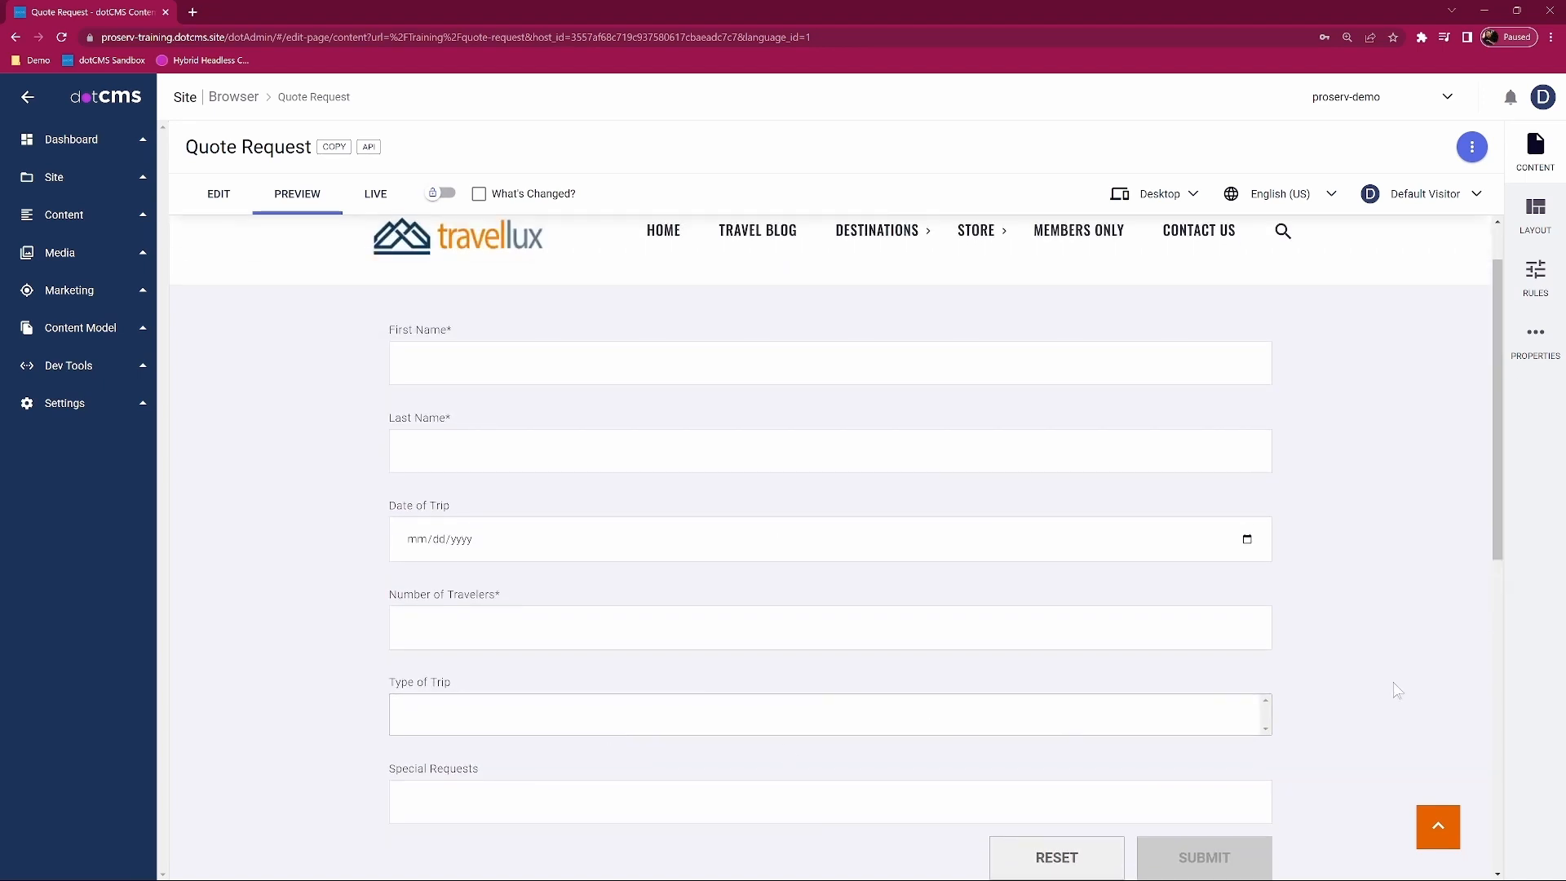